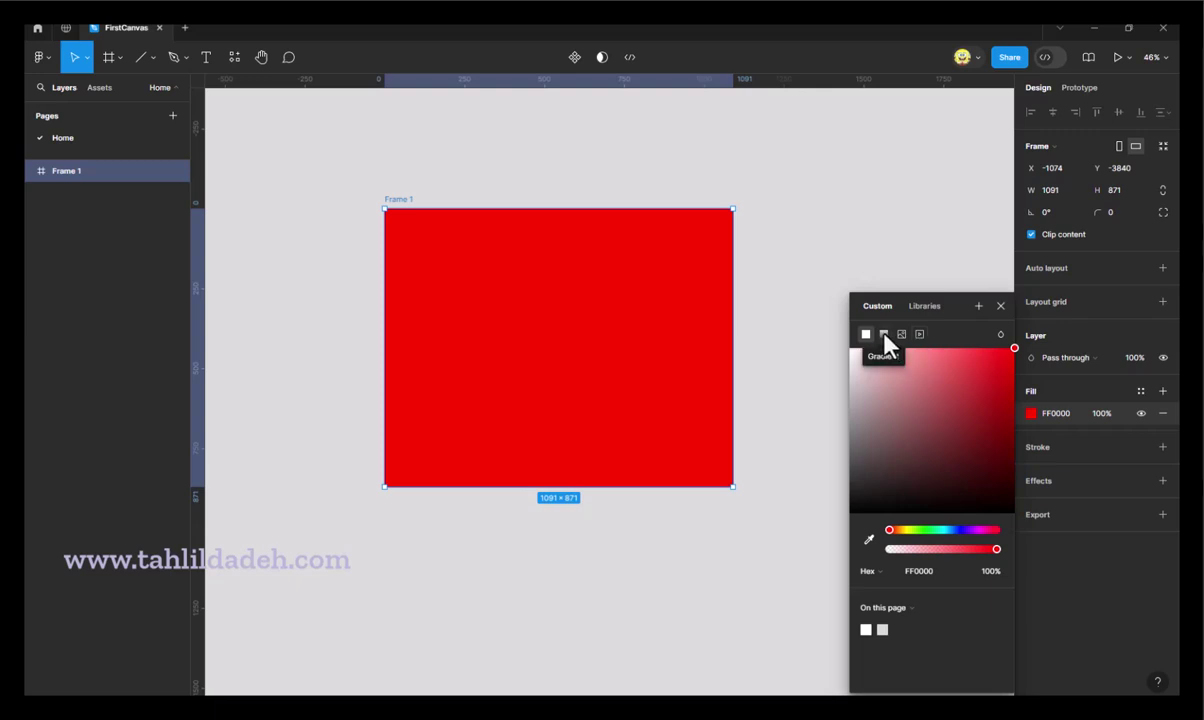
- Switch the fill of Frame 1 from a solid colour to a linear gradient
click(884, 336)
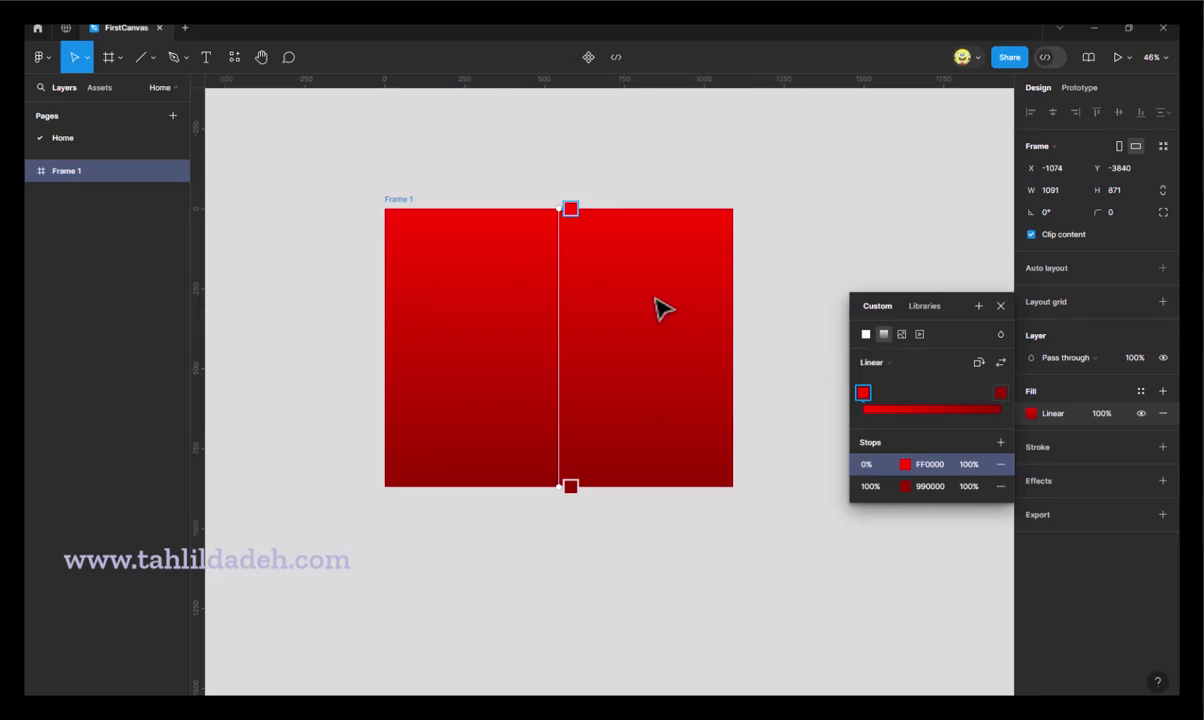
drag(953, 313, 871, 251)
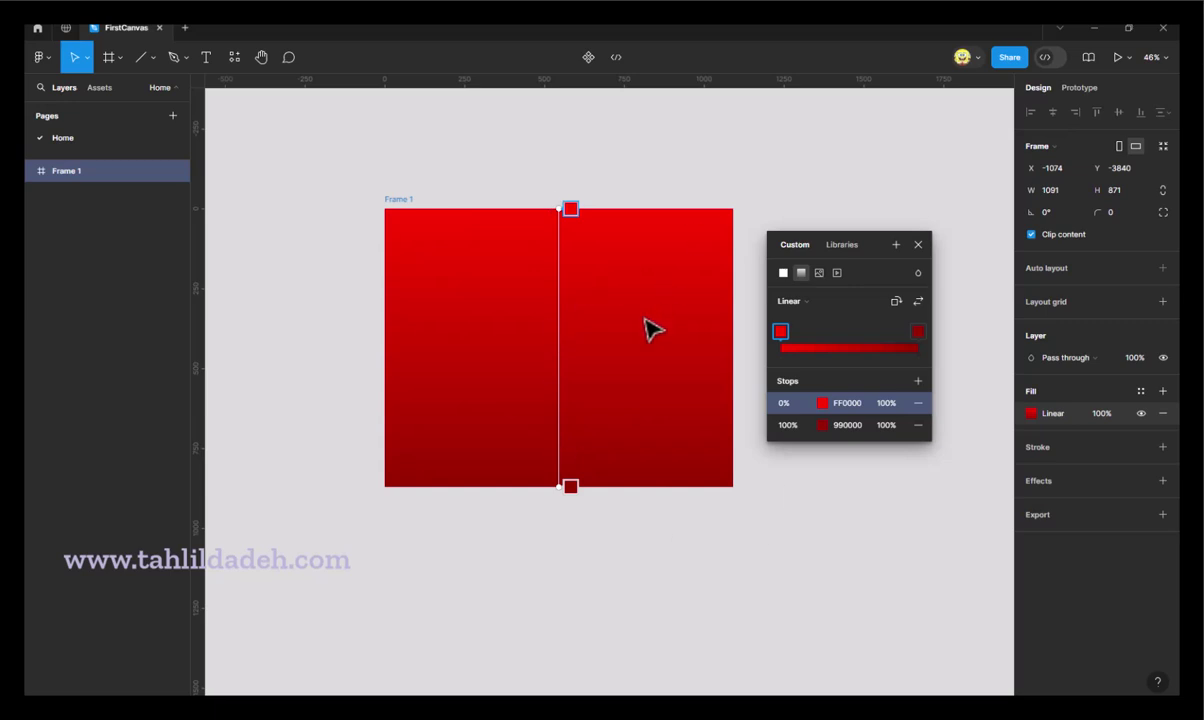
- Try the Radial gradient type on the frame's fill
click(826, 312)
click(830, 304)
click(830, 304)
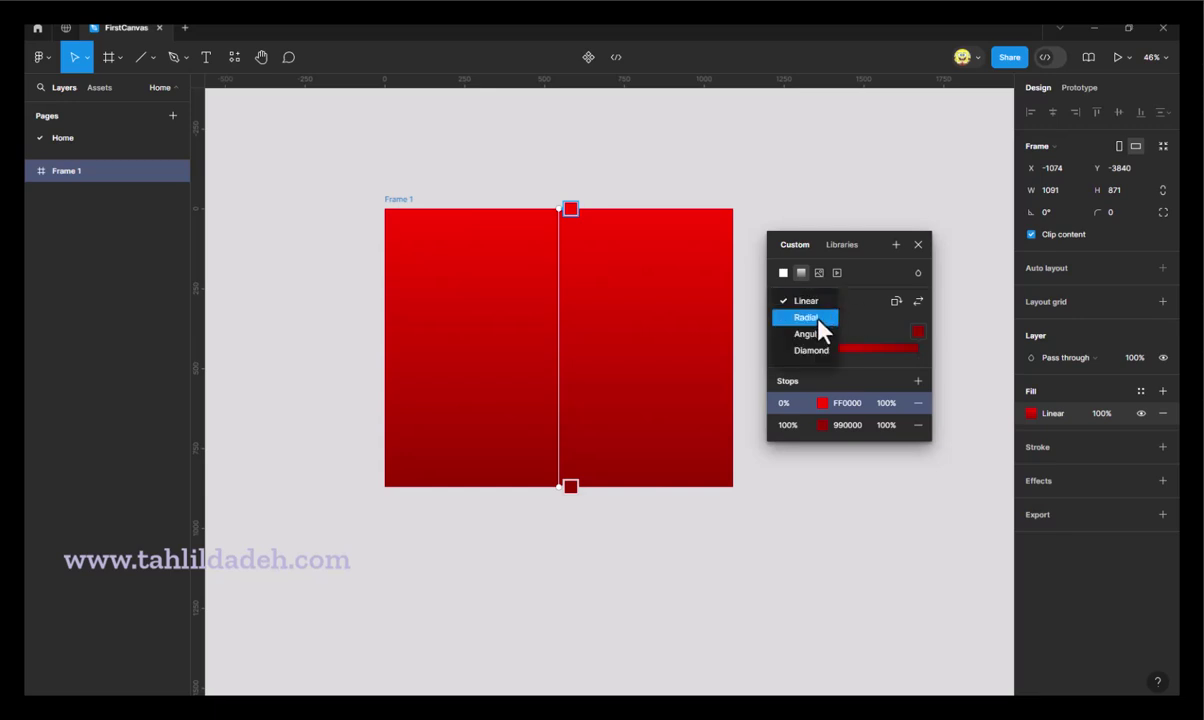
click(855, 322)
click(820, 310)
click(815, 318)
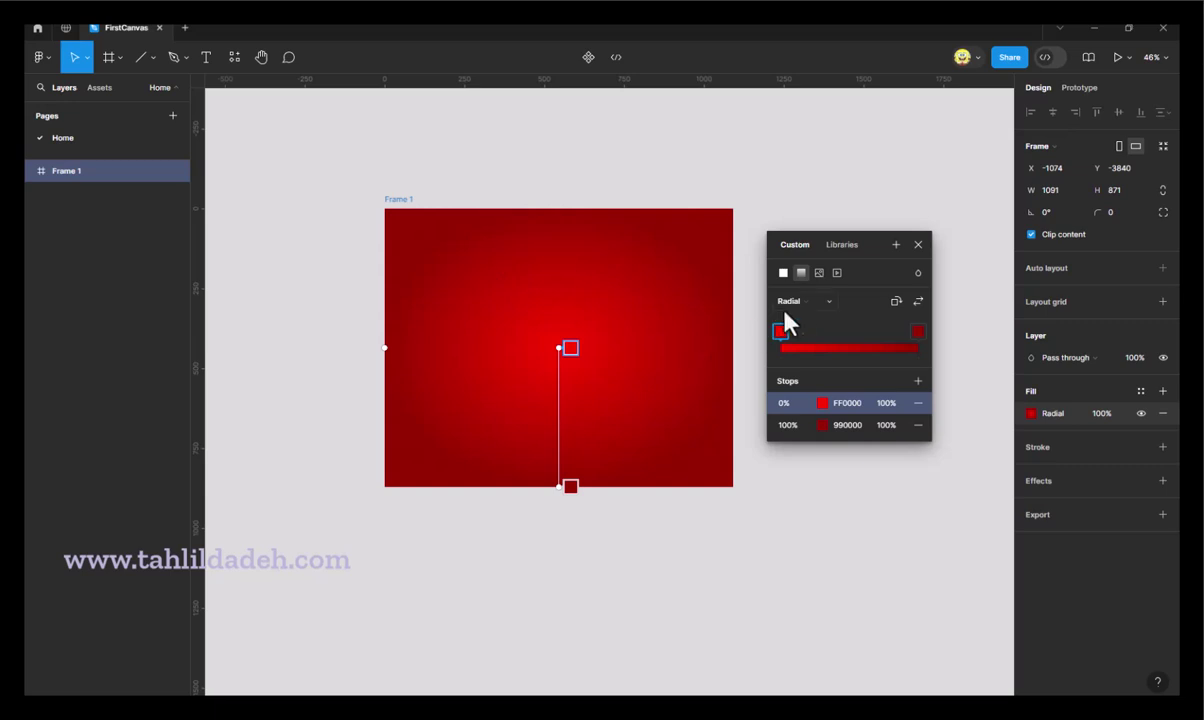
- Try the Angular and Diamond gradient types on the fill, and return it to Linear
click(828, 303)
click(814, 320)
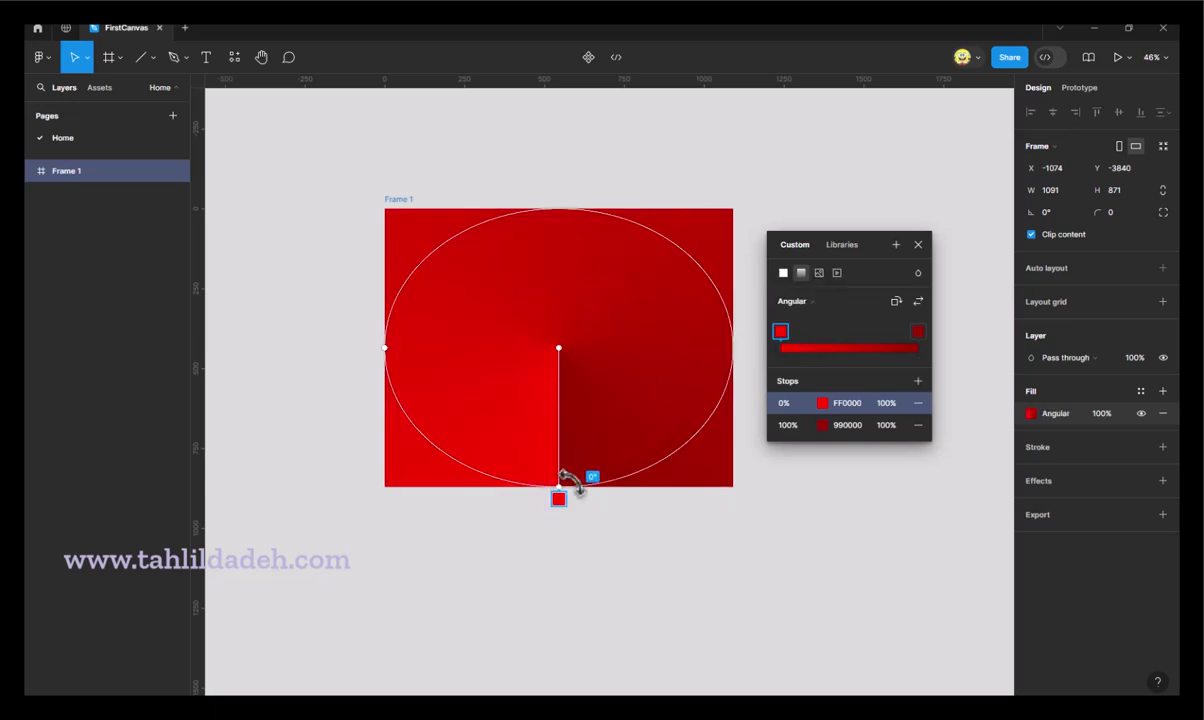
click(798, 301)
click(818, 315)
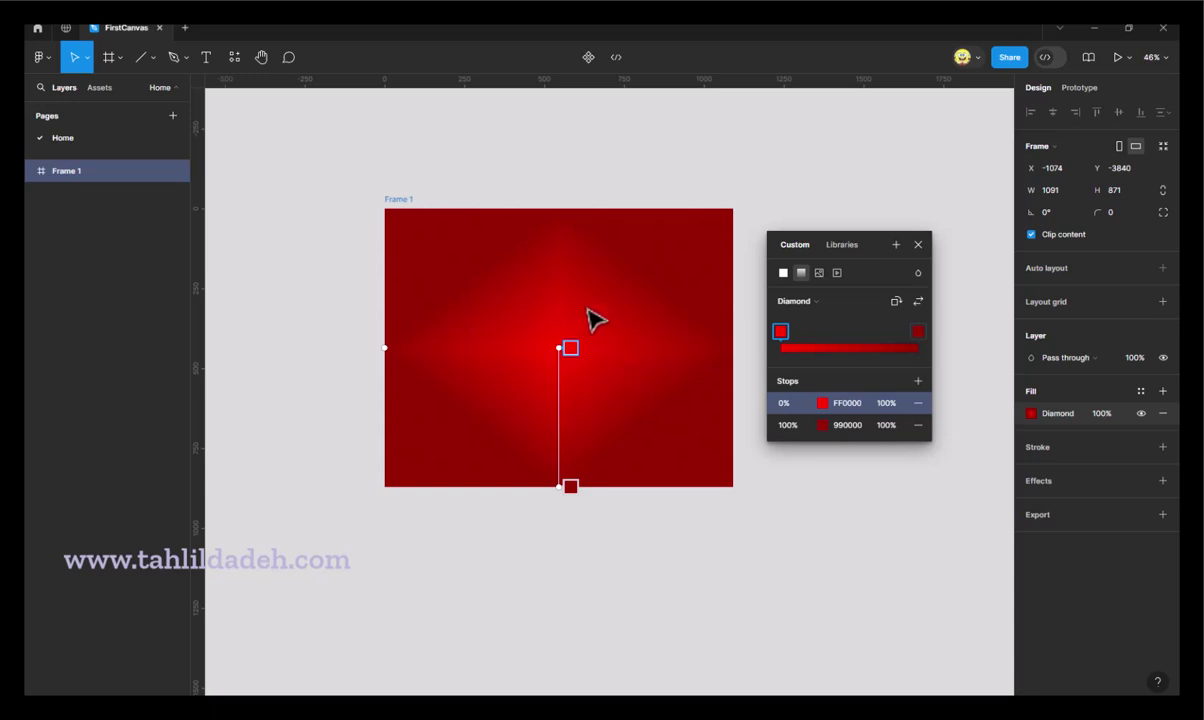
click(812, 301)
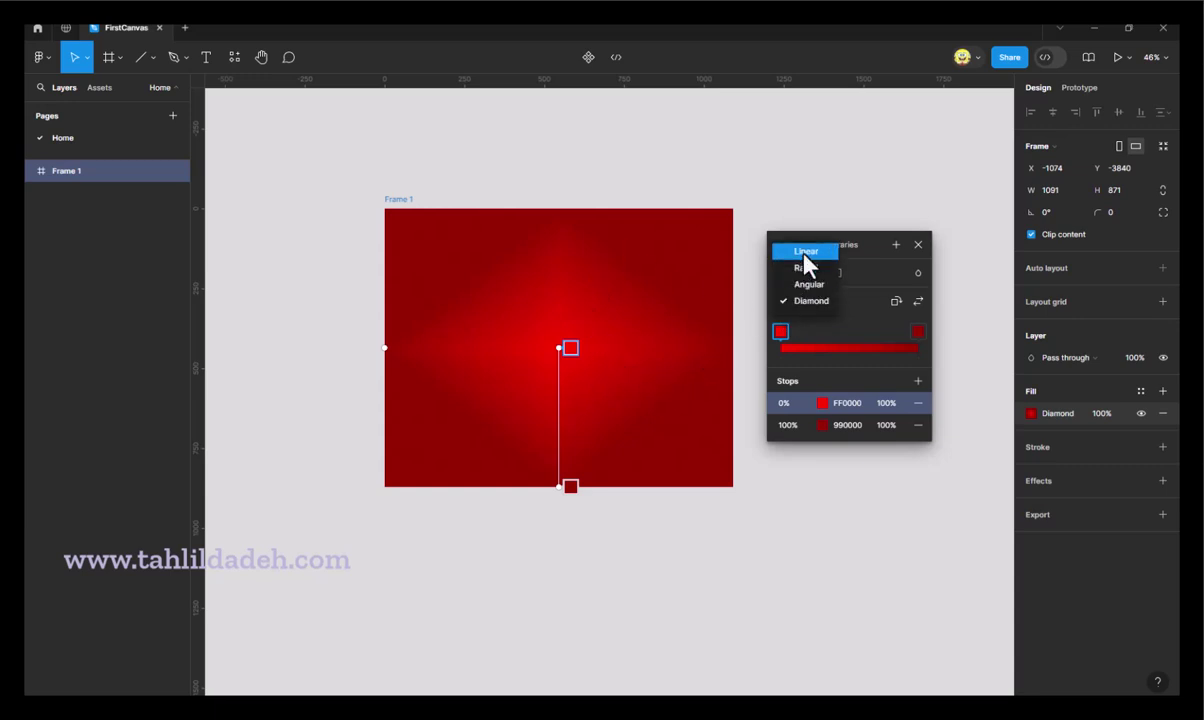
click(805, 252)
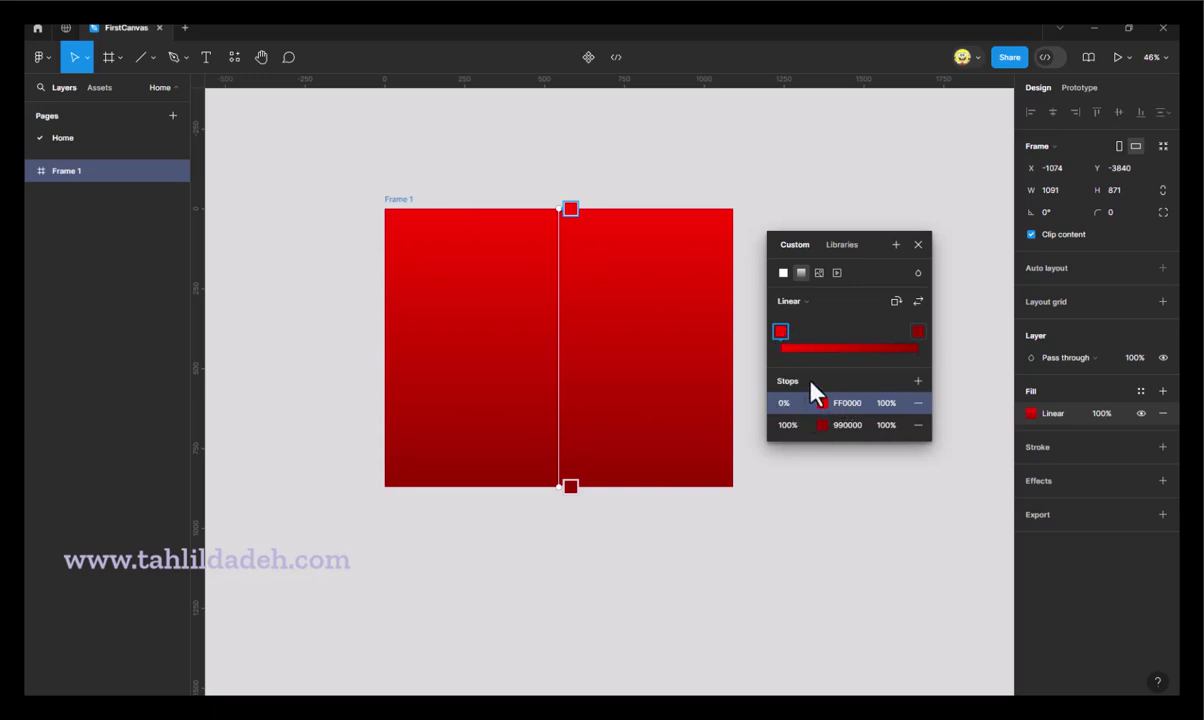
- Change the colour of the gradient's 0% stop to blue 001AFF
click(917, 331)
click(780, 331)
click(818, 404)
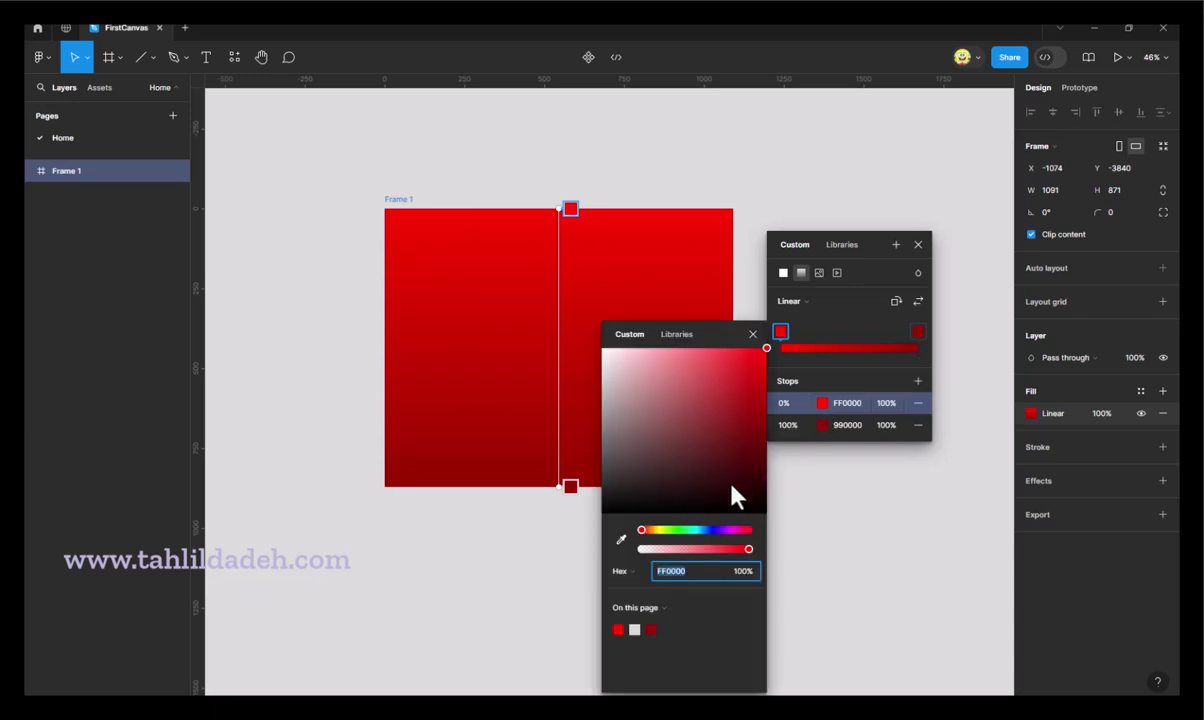
click(711, 531)
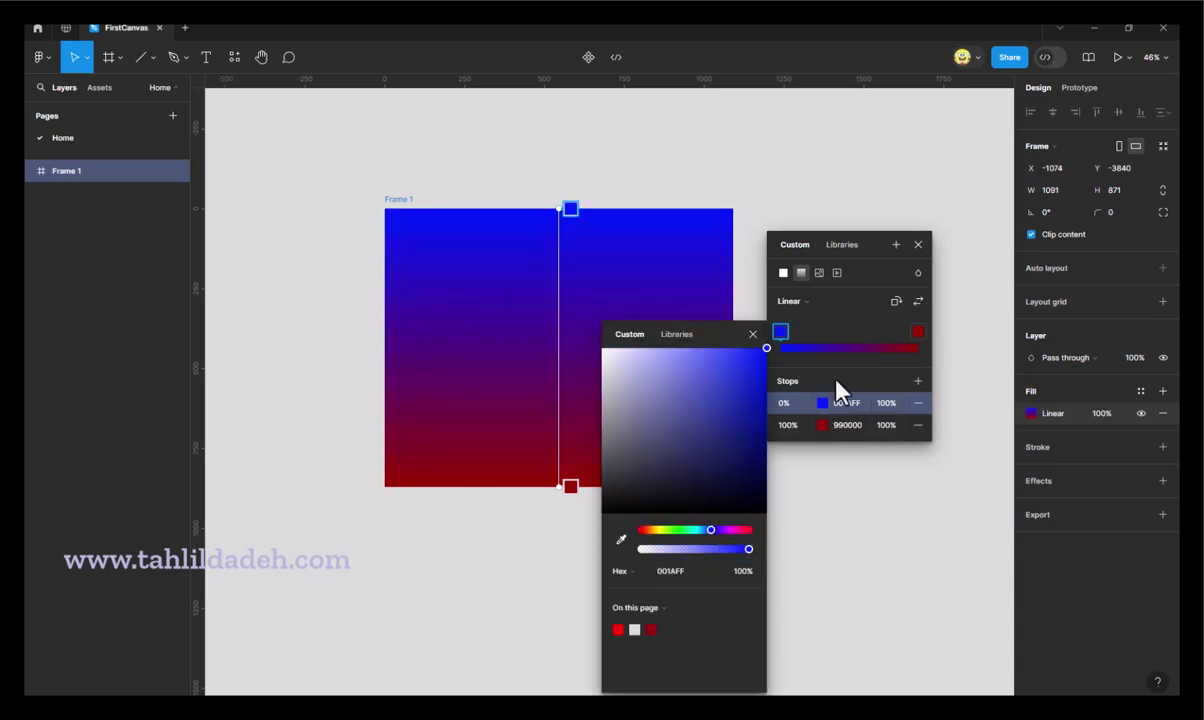
drag(720, 345, 959, 309)
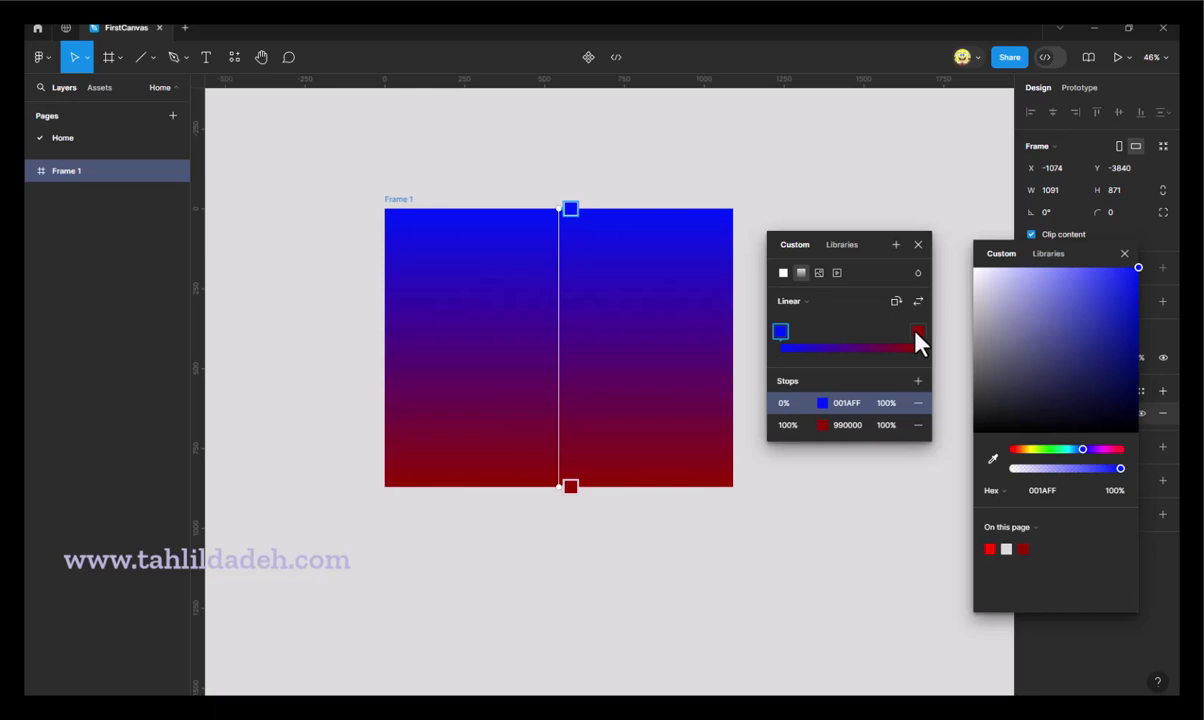
- Add a gradient stop at 48% and set its colour to purple 6E0071
click(848, 344)
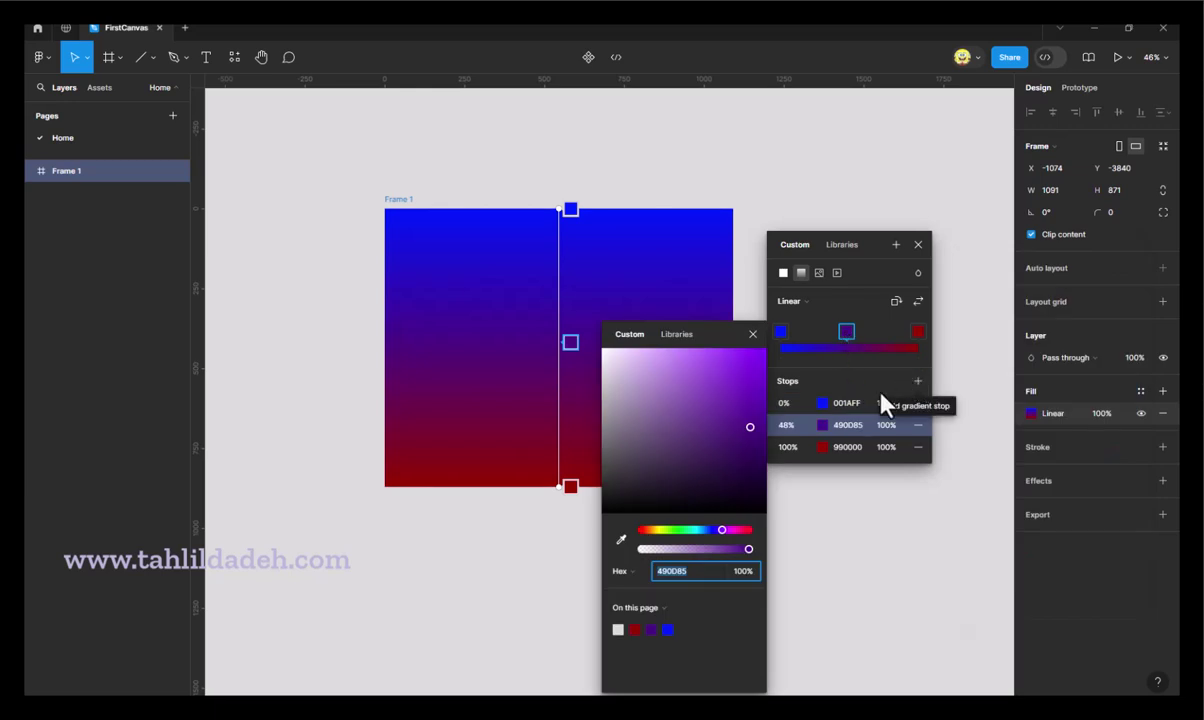
mouse_move(710, 530)
mouse_down()
mouse_move(642, 537)
mouse_move(731, 537)
mouse_up()
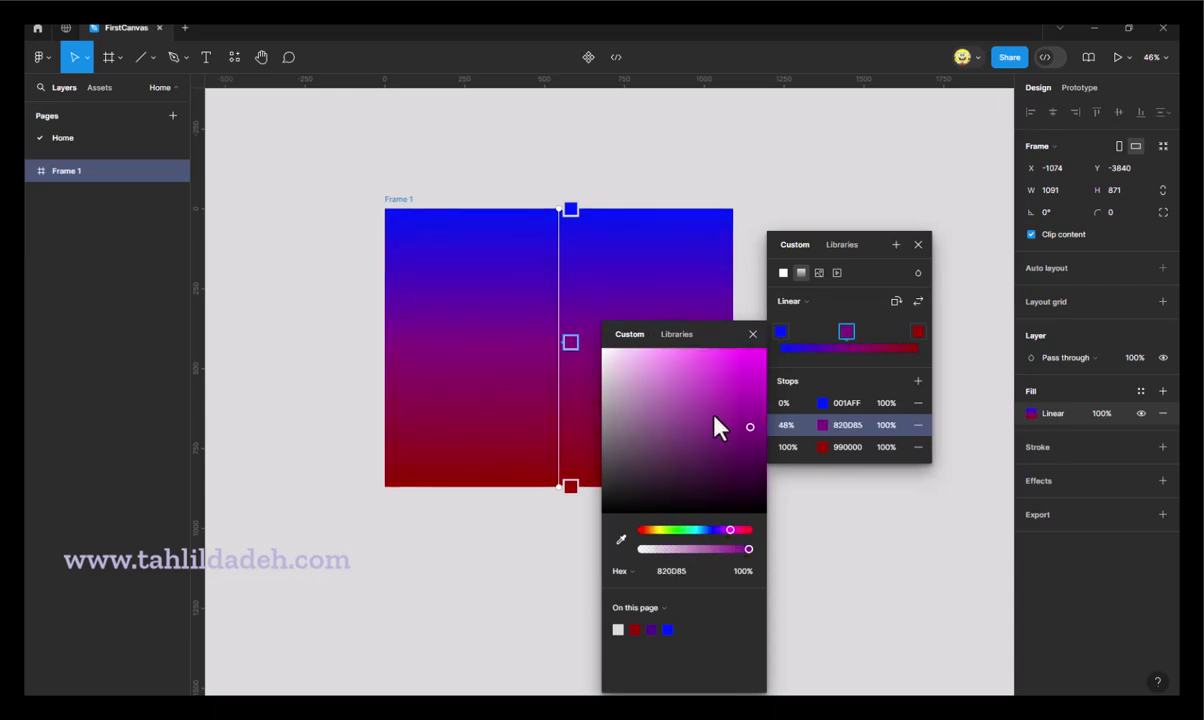
drag(750, 431, 779, 447)
click(753, 336)
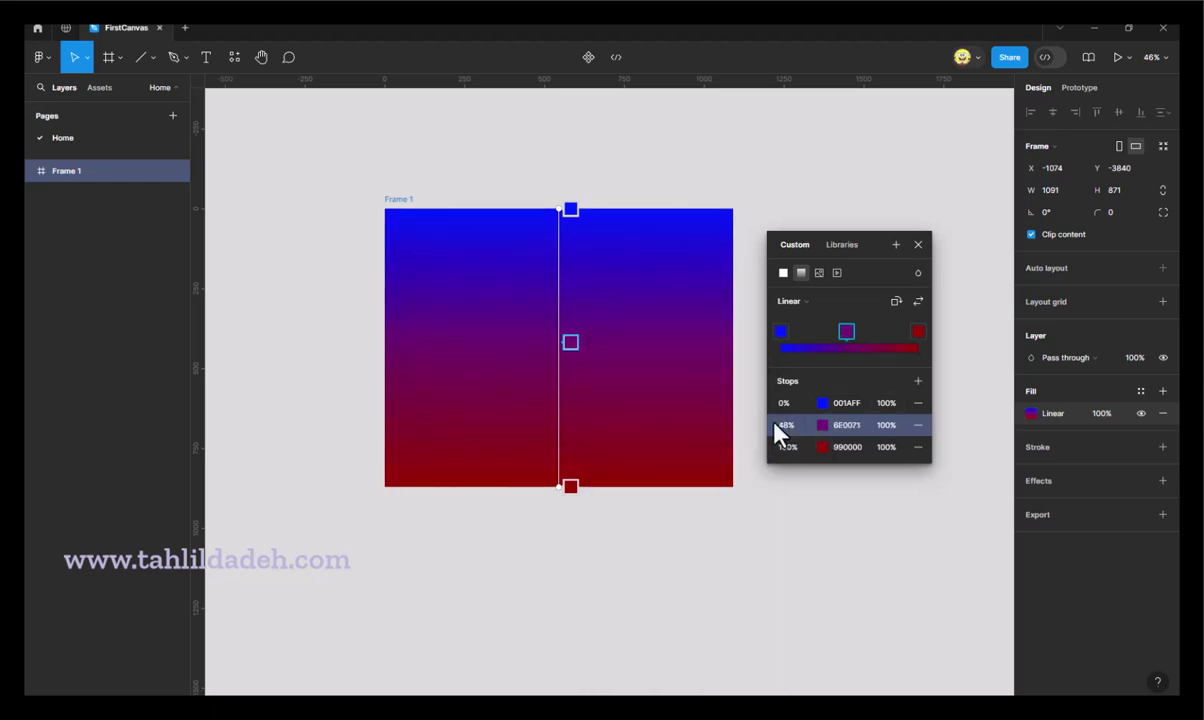
- Add another gradient stop at 74% and set its colour to dark brown 511C1C
click(882, 347)
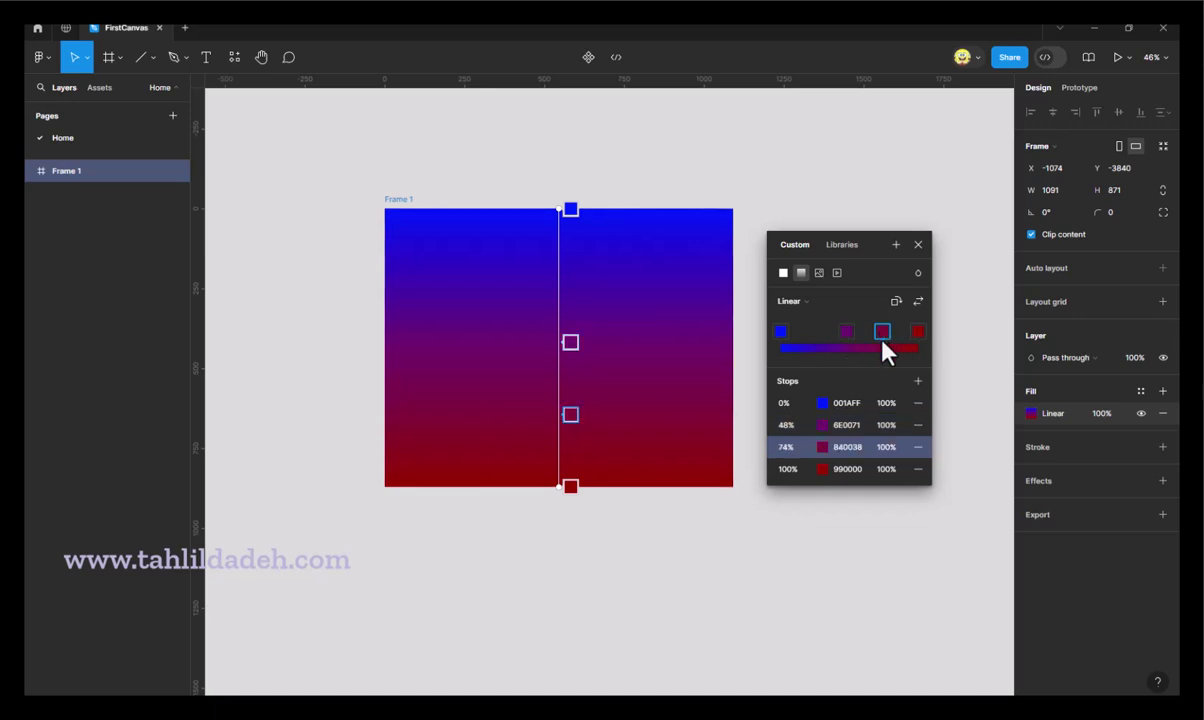
click(821, 449)
drag(741, 531, 641, 531)
drag(742, 440, 712, 473)
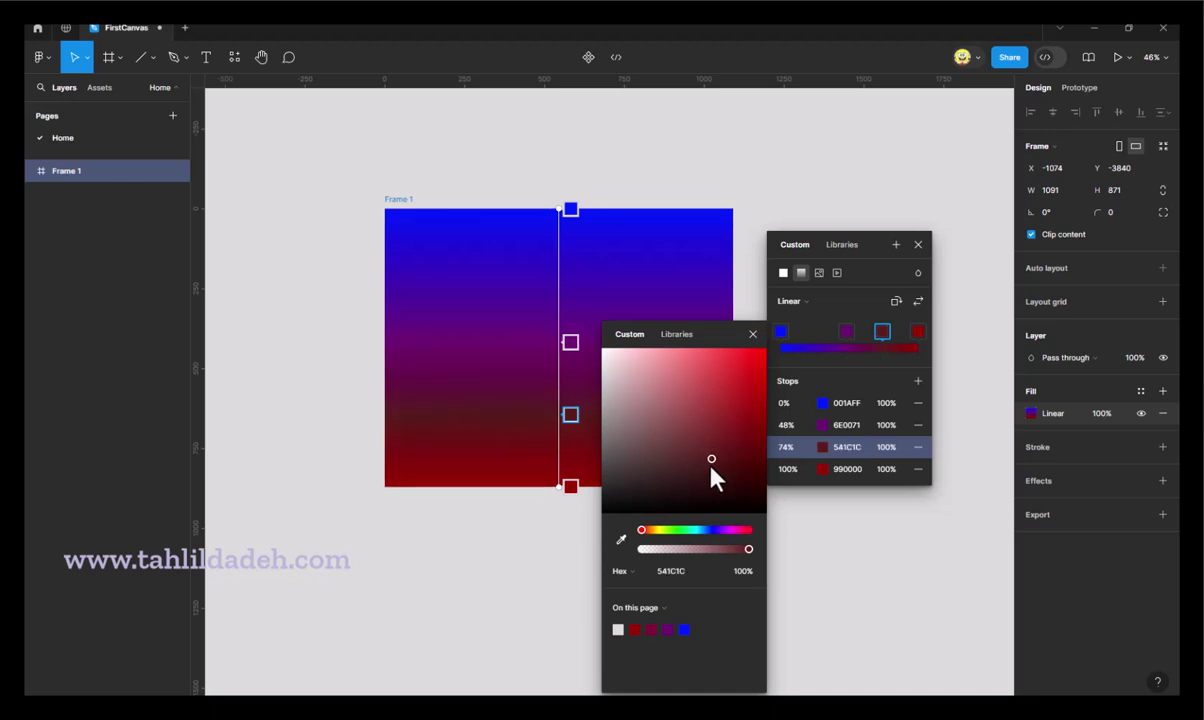
click(753, 334)
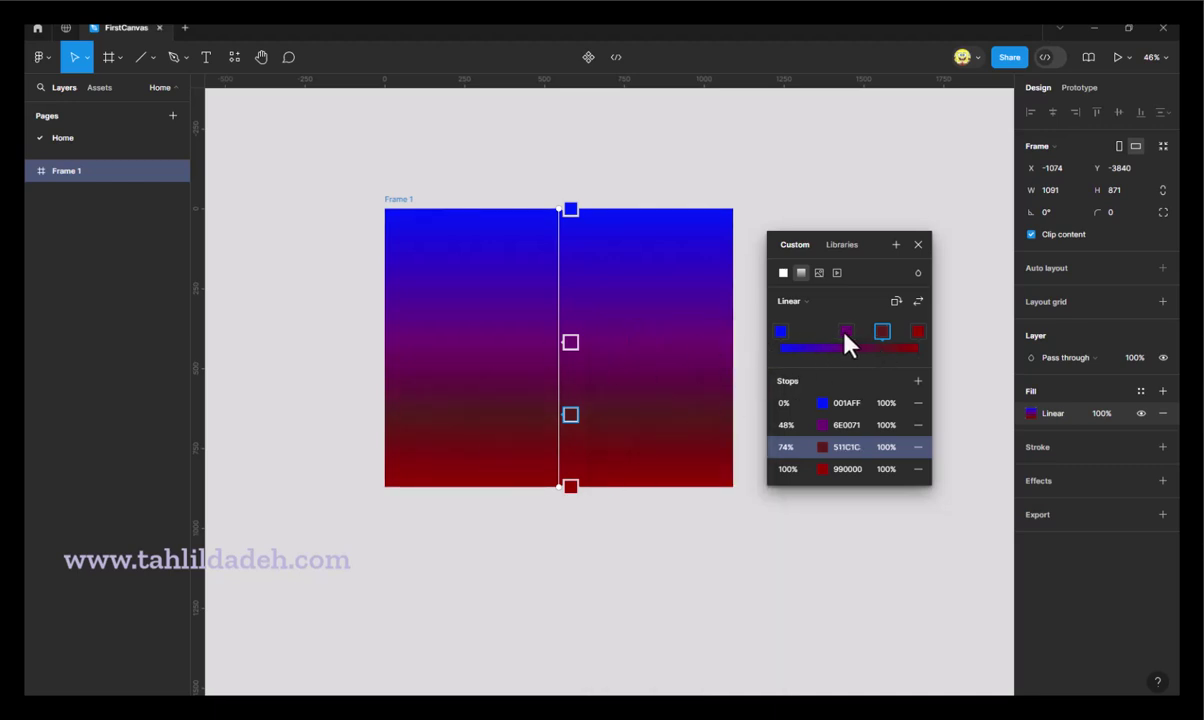
- Move the purple stop to 35% and the dark brown stop to 68%
drag(847, 342, 775, 343)
click(915, 333)
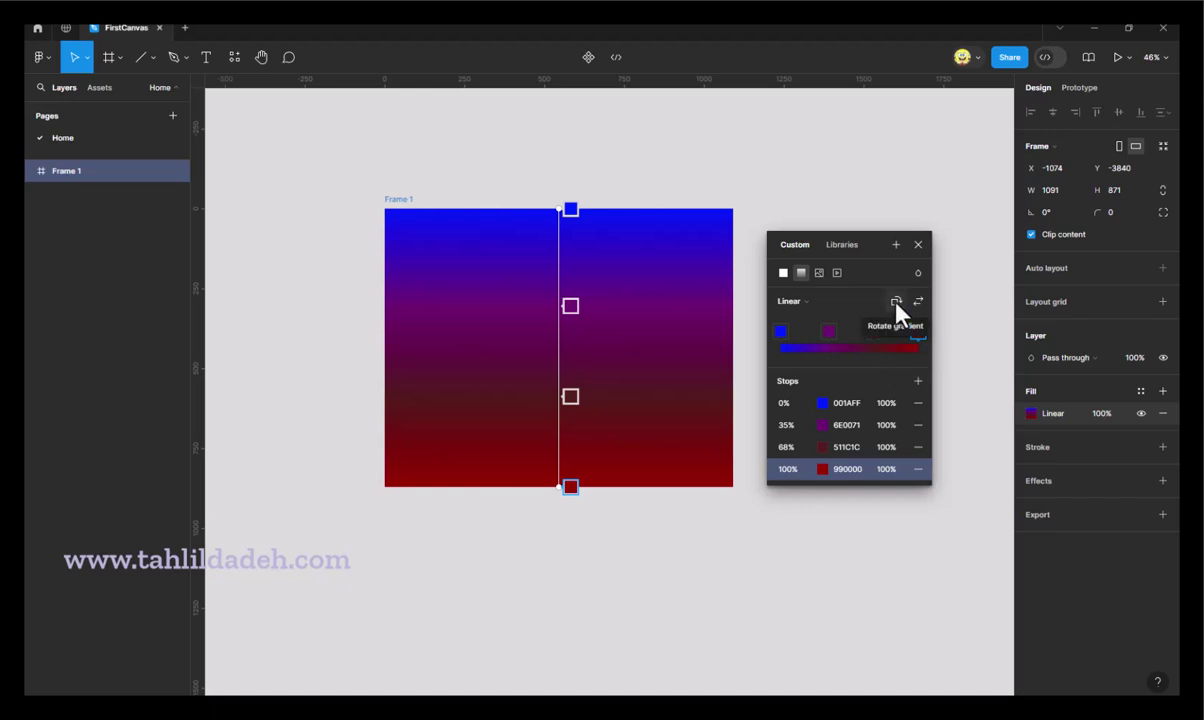
- Rotate the gradient through a full turn in quarter-turn increments
click(896, 304)
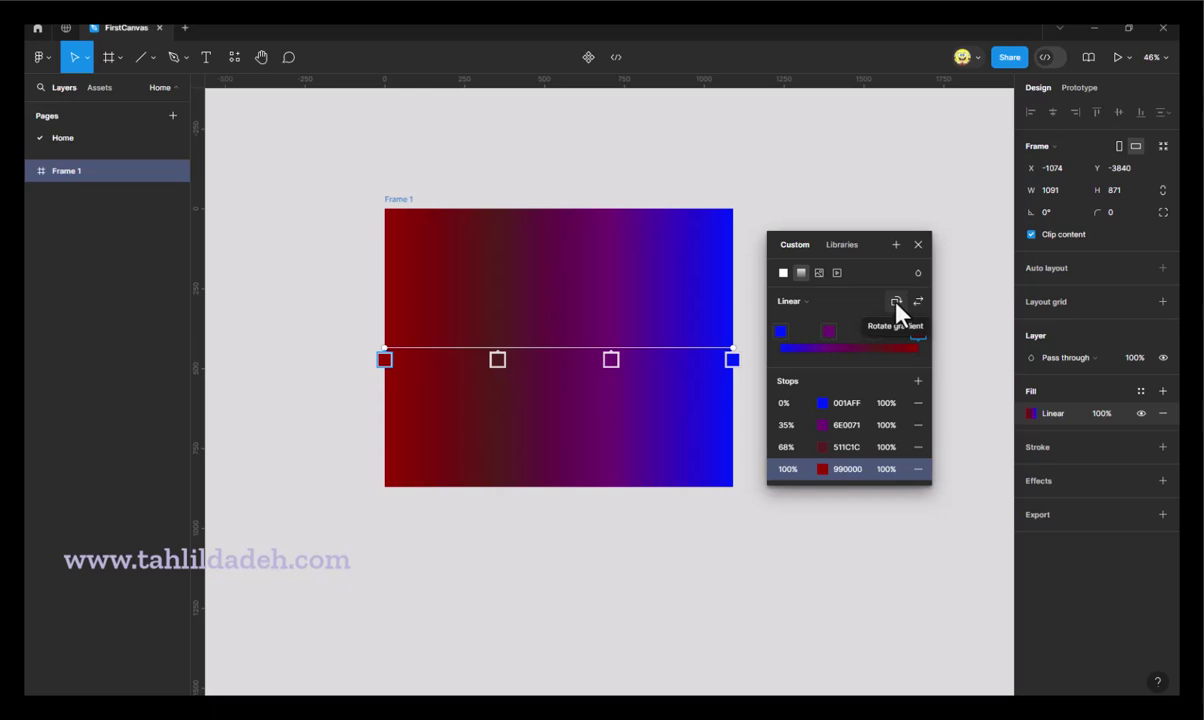
click(896, 304)
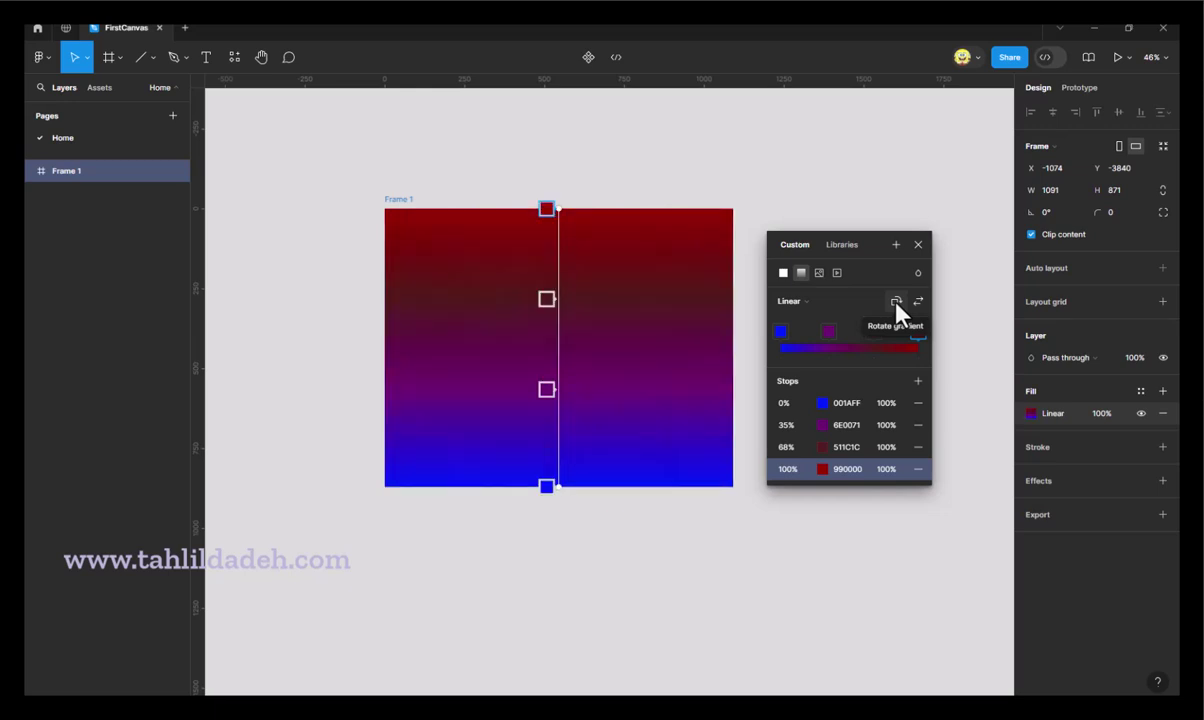
click(896, 304)
click(896, 304)
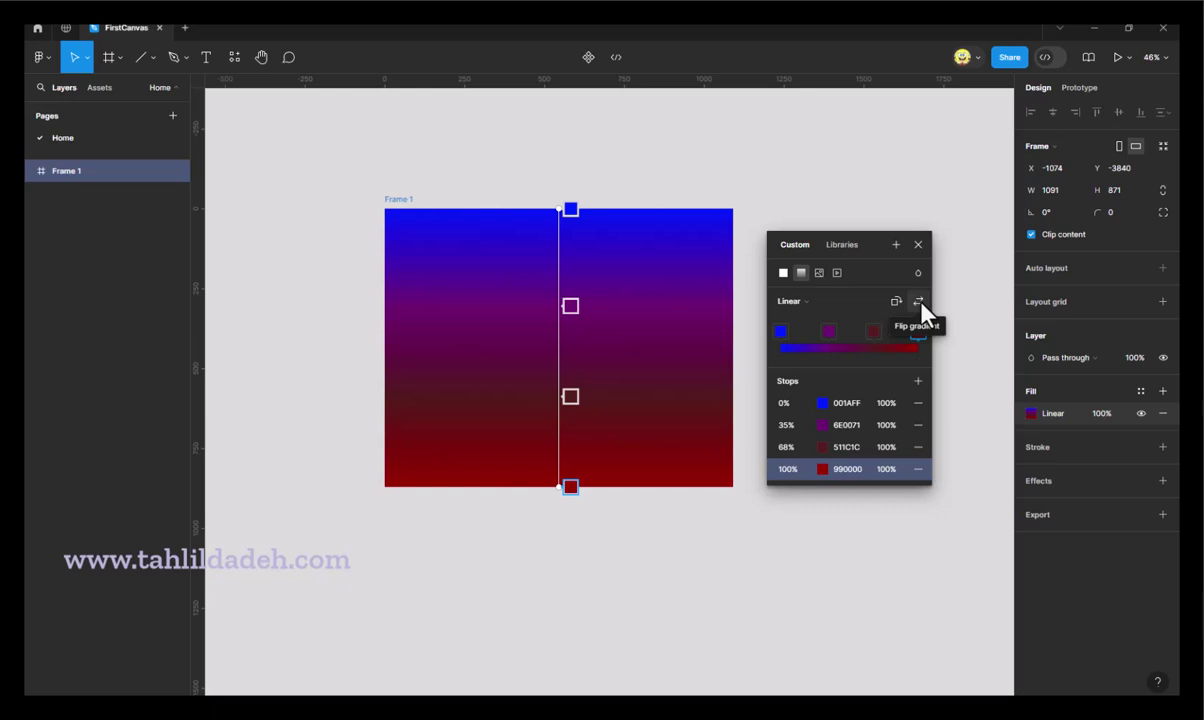
- Flip the gradient back and forth, ending with blue at the frame's upper edge
click(918, 301)
click(918, 301)
click(918, 301)
click(918, 301)
click(918, 301)
click(918, 301)
- Set the gradient line diagonally, from beyond the frame's upper-right corner (blue) to beyond its lower-left corner (red)
drag(879, 248, 937, 254)
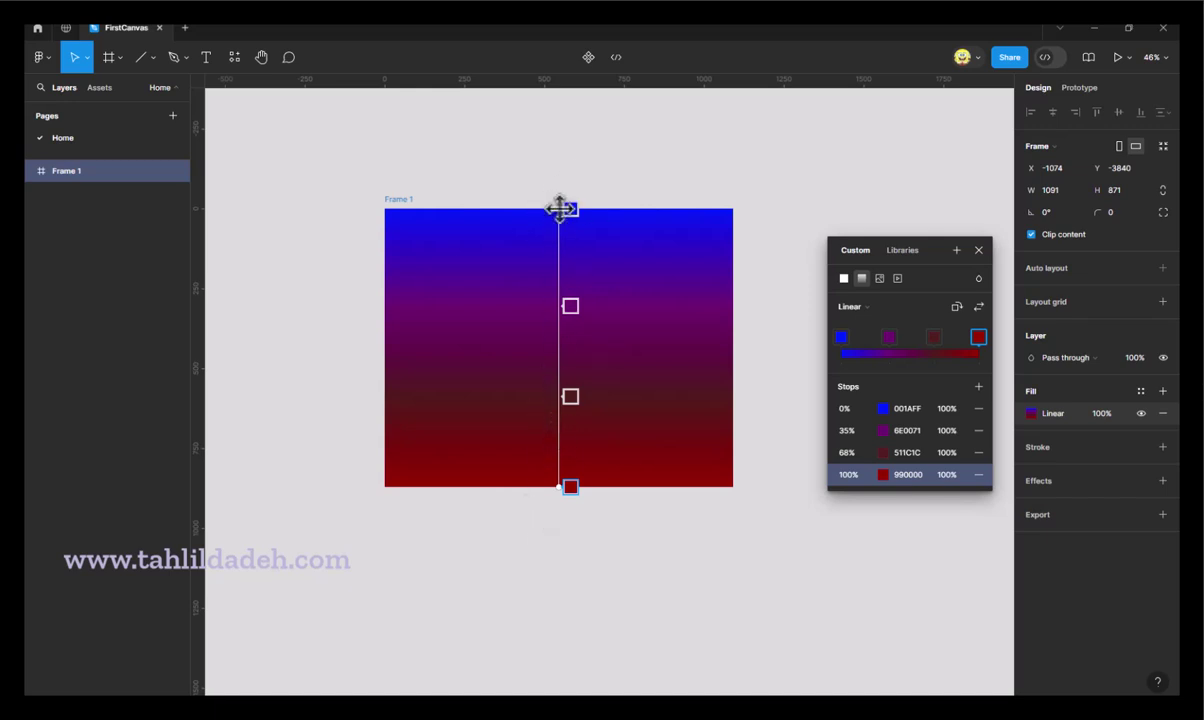
drag(560, 208, 757, 186)
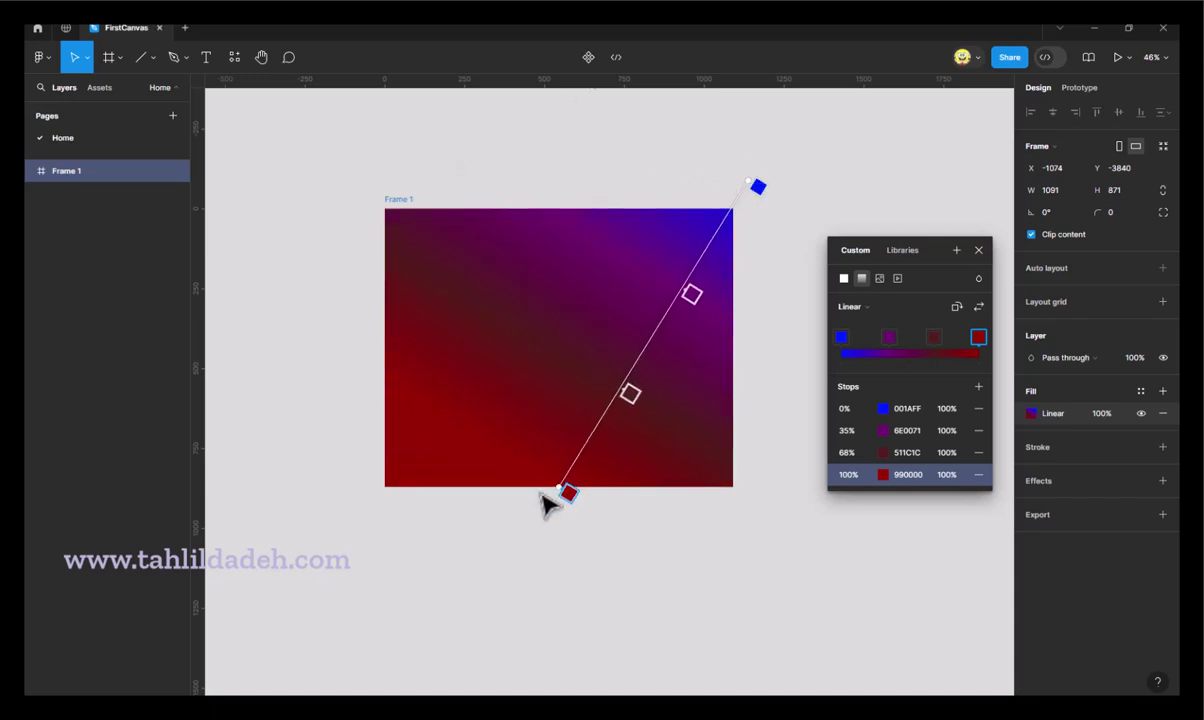
drag(566, 492, 334, 512)
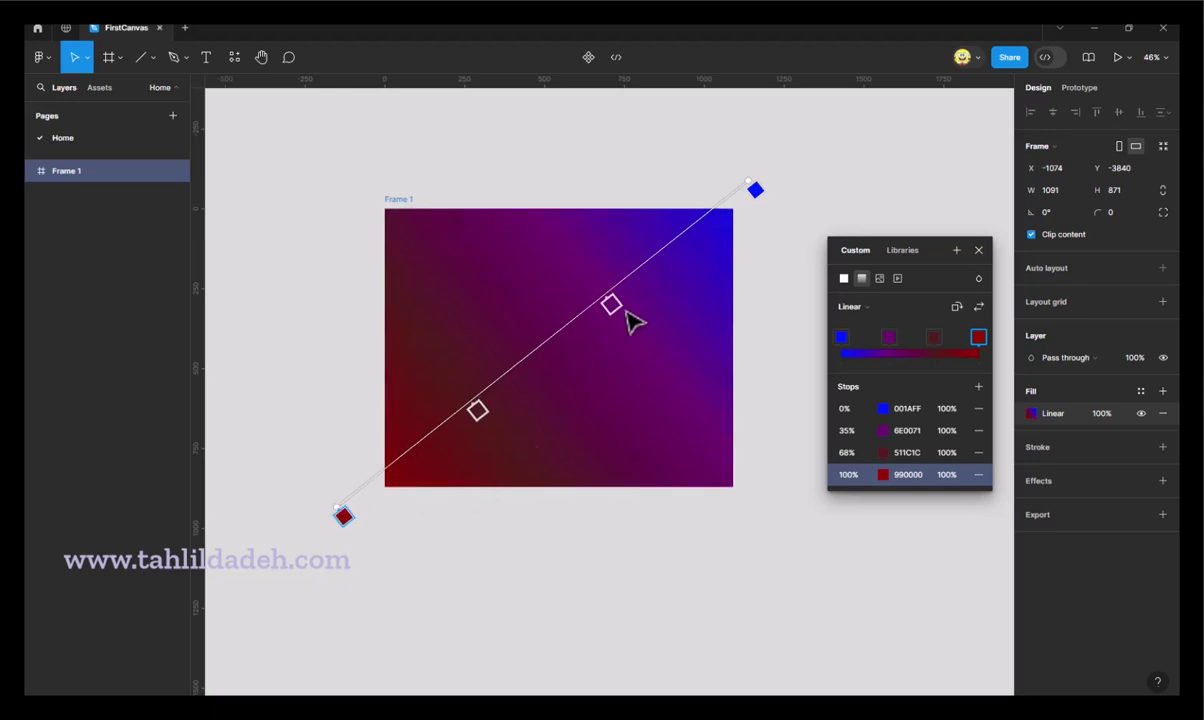
- Shift the purple stop to 31% and the dark brown stop to 64%, keeping the blue and red stops at the ends
click(755, 190)
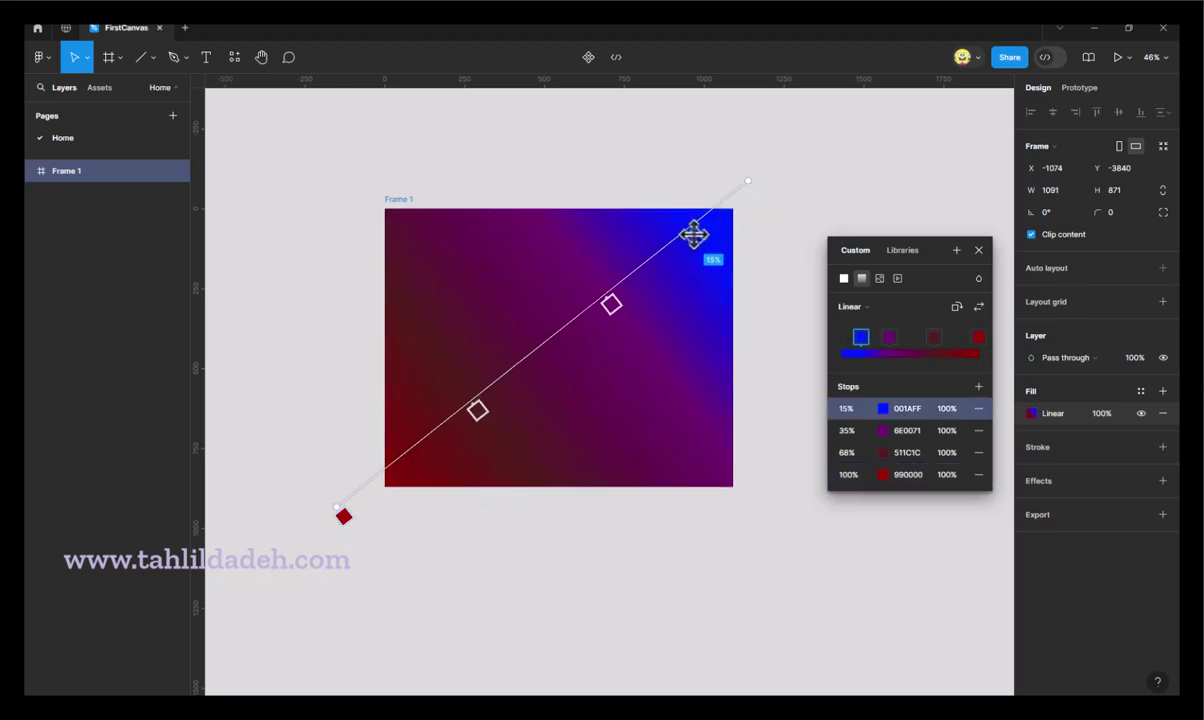
drag(611, 304, 634, 296)
mouse_move(476, 410)
mouse_down()
mouse_move(519, 379)
mouse_move(489, 400)
mouse_up()
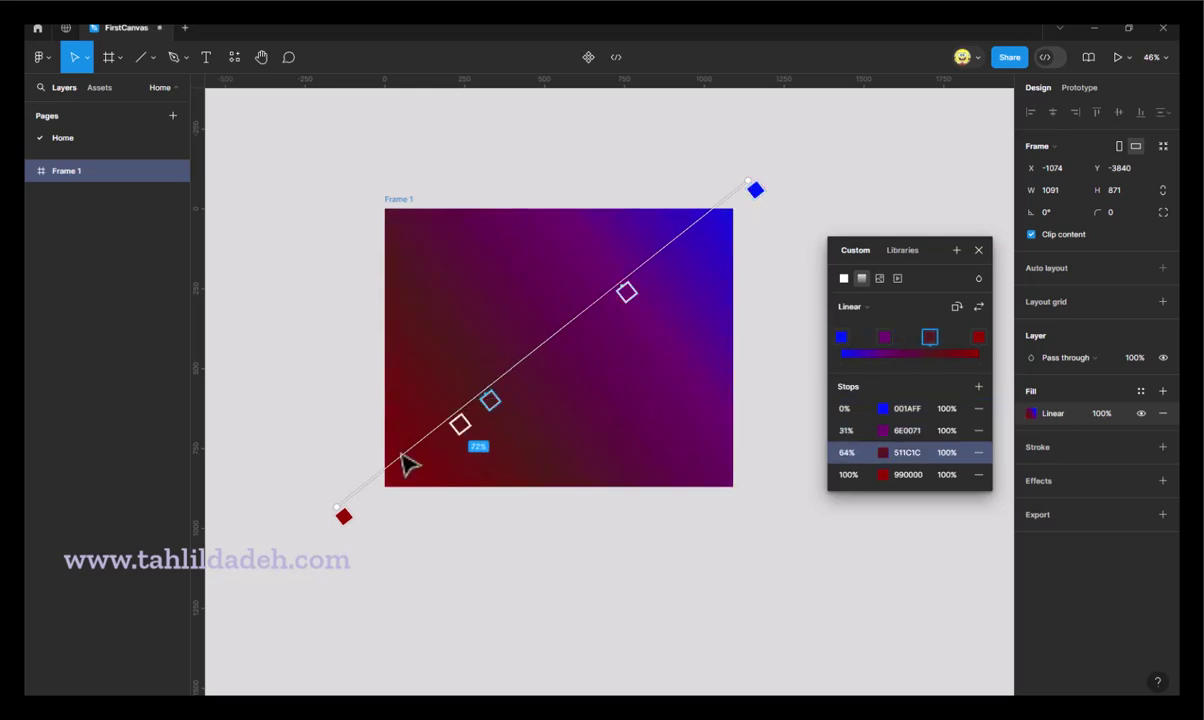
drag(349, 515, 317, 540)
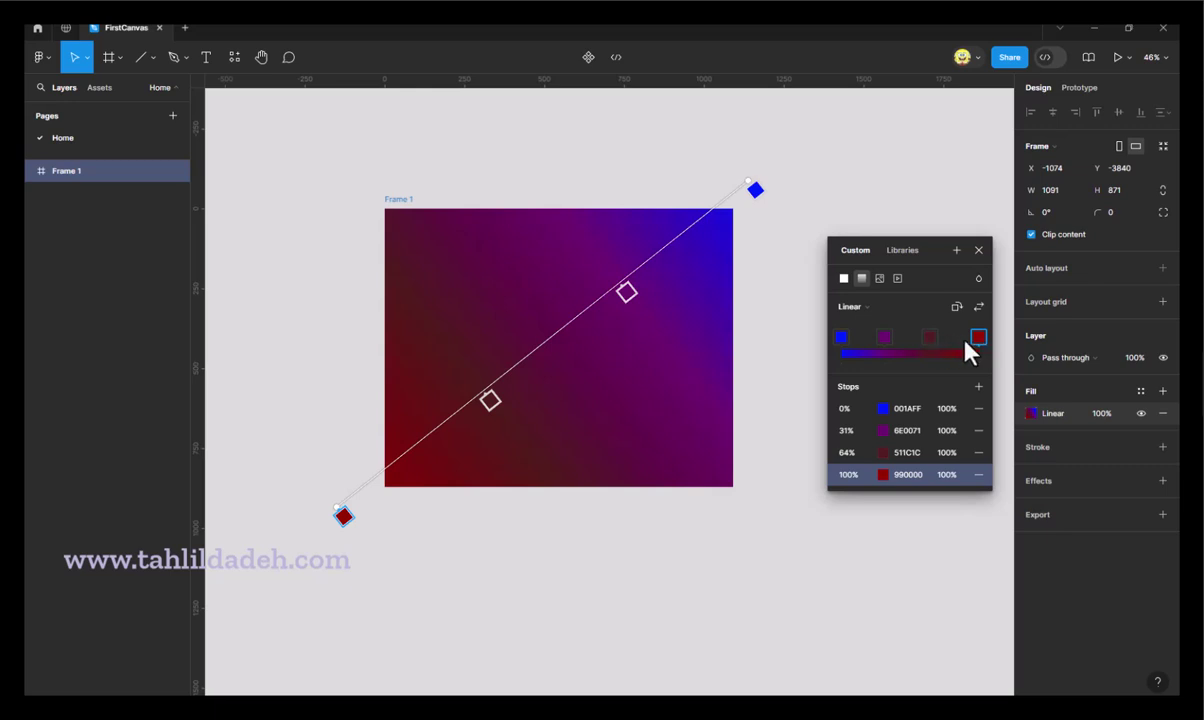
- Move the red 990000 stop to 60% and the dark brown 511C1C stop to 100%, and close the gradient editor
mouse_move(978, 337)
mouse_down()
mouse_move(949, 341)
mouse_move(959, 341)
mouse_up()
drag(950, 340, 922, 341)
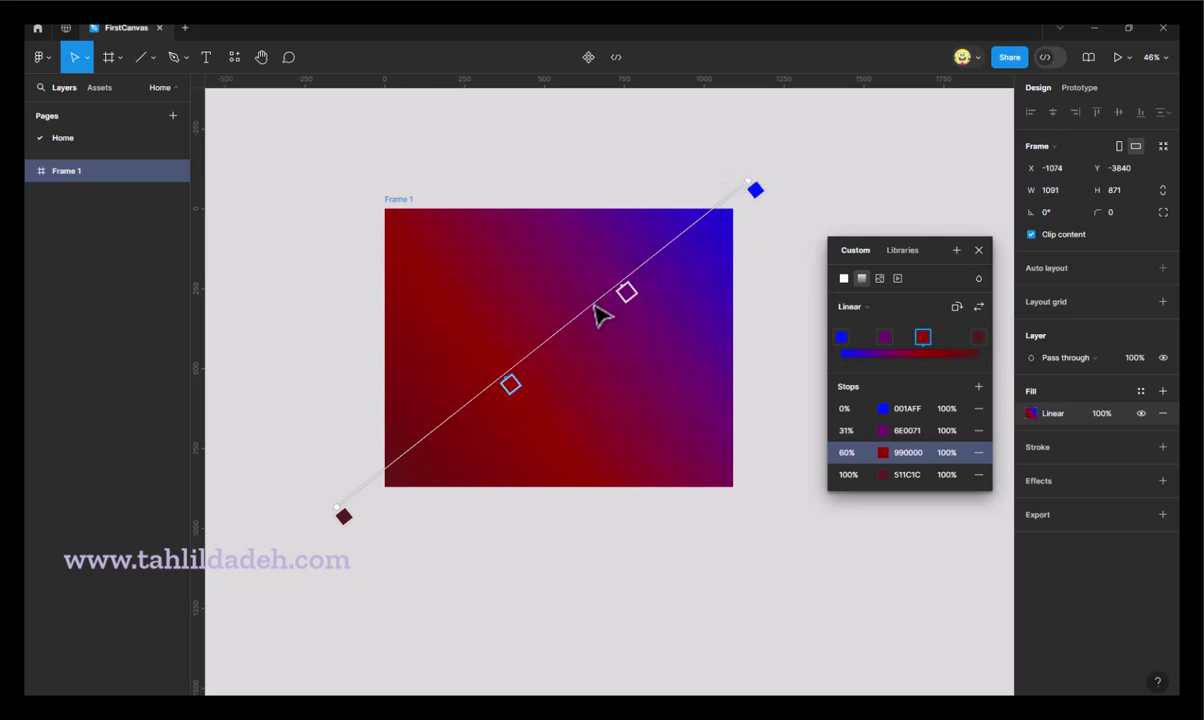
key(Escape)
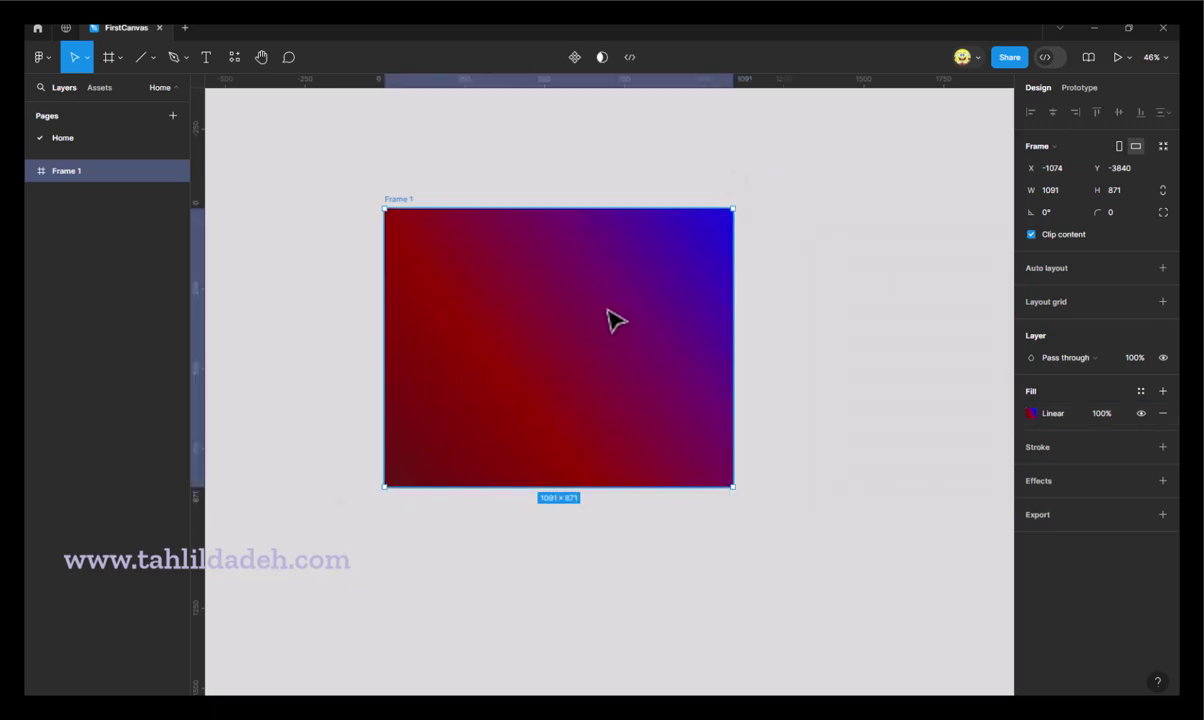
- Reopen the fill's gradient and extend the line's blue end slightly farther beyond the frame's upper-right corner, at about 52°
click(1031, 415)
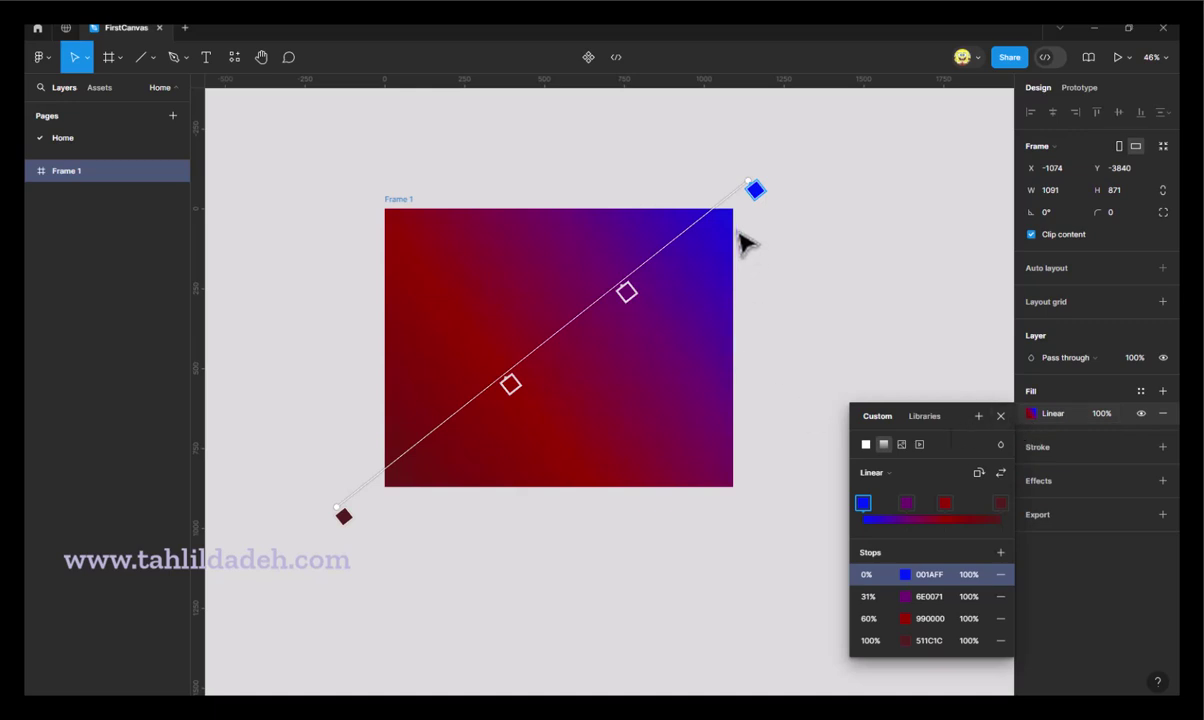
mouse_move(750, 182)
mouse_down()
mouse_move(785, 162)
mouse_move(757, 182)
mouse_up()
key(Escape)
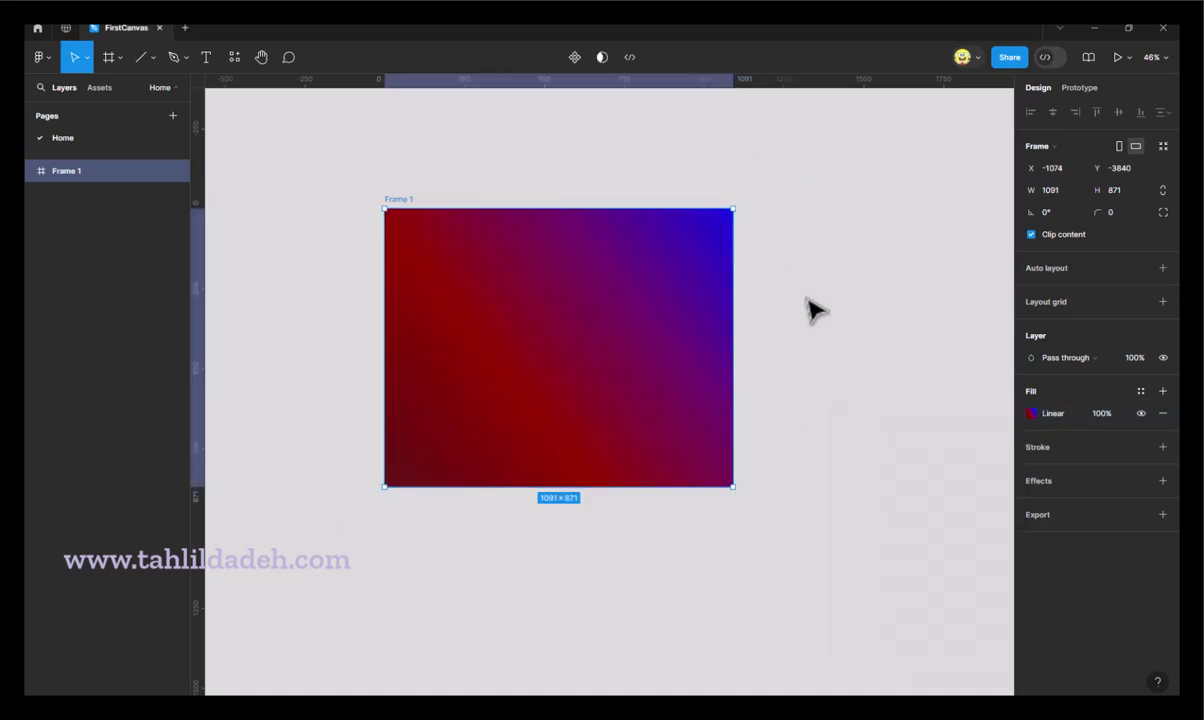
click(1031, 415)
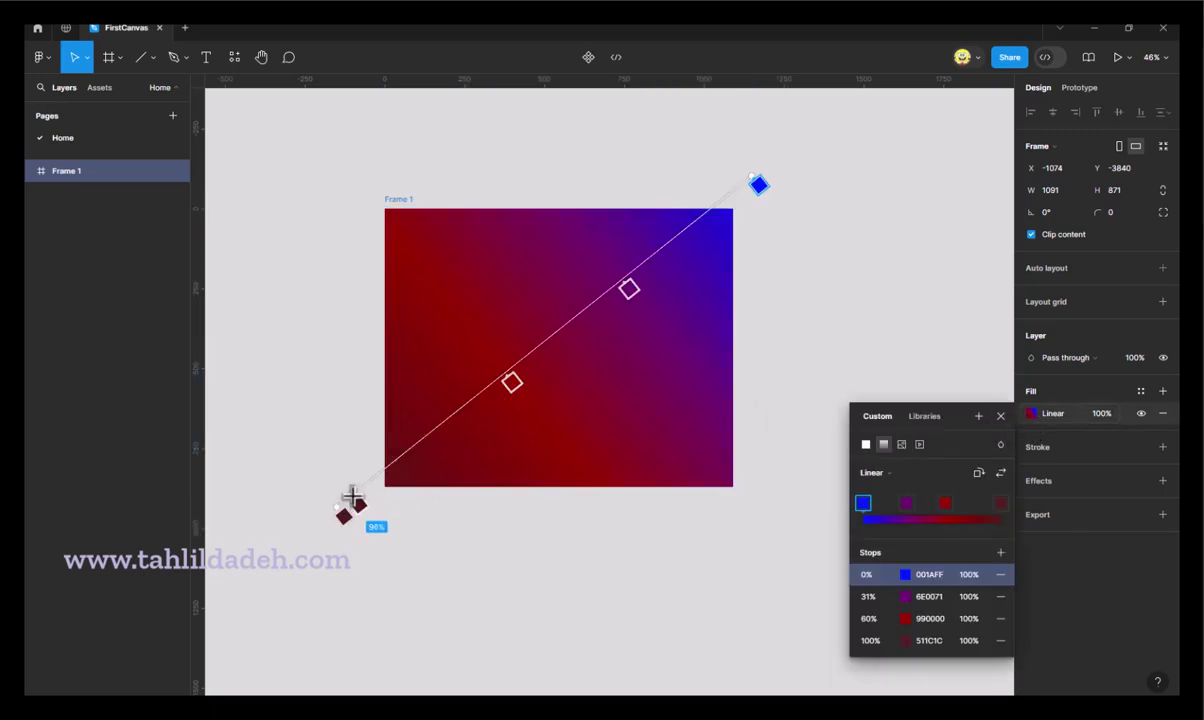
key(Escape)
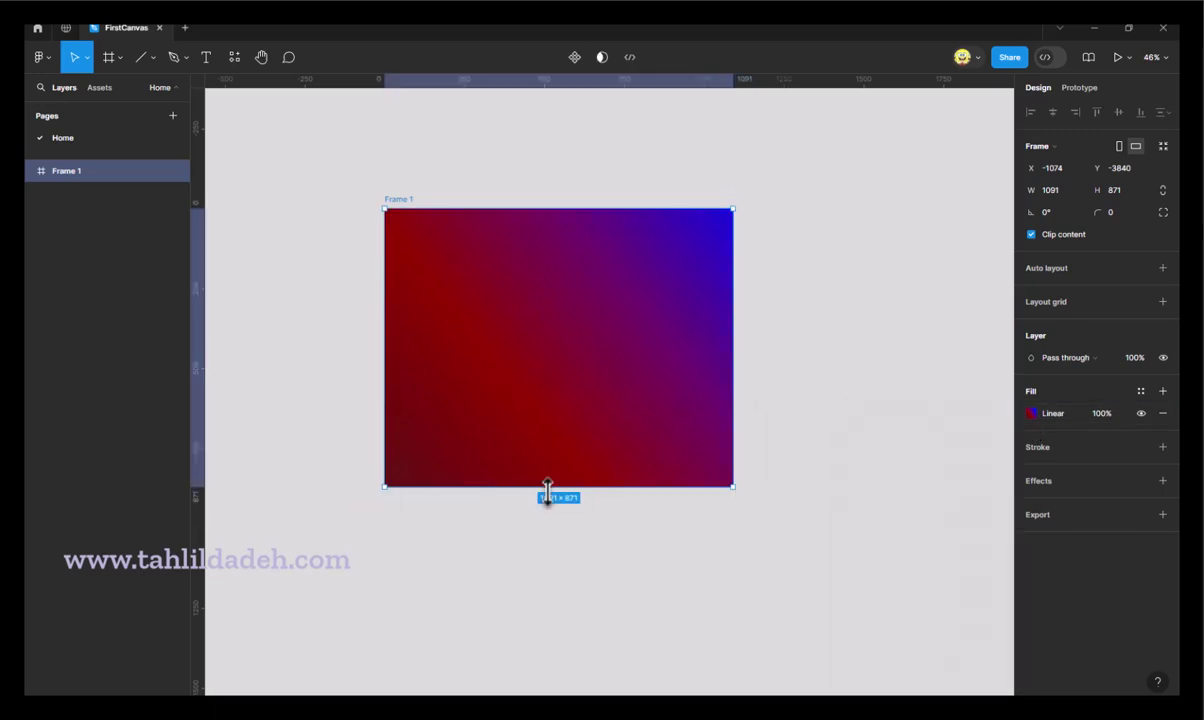
click(1033, 416)
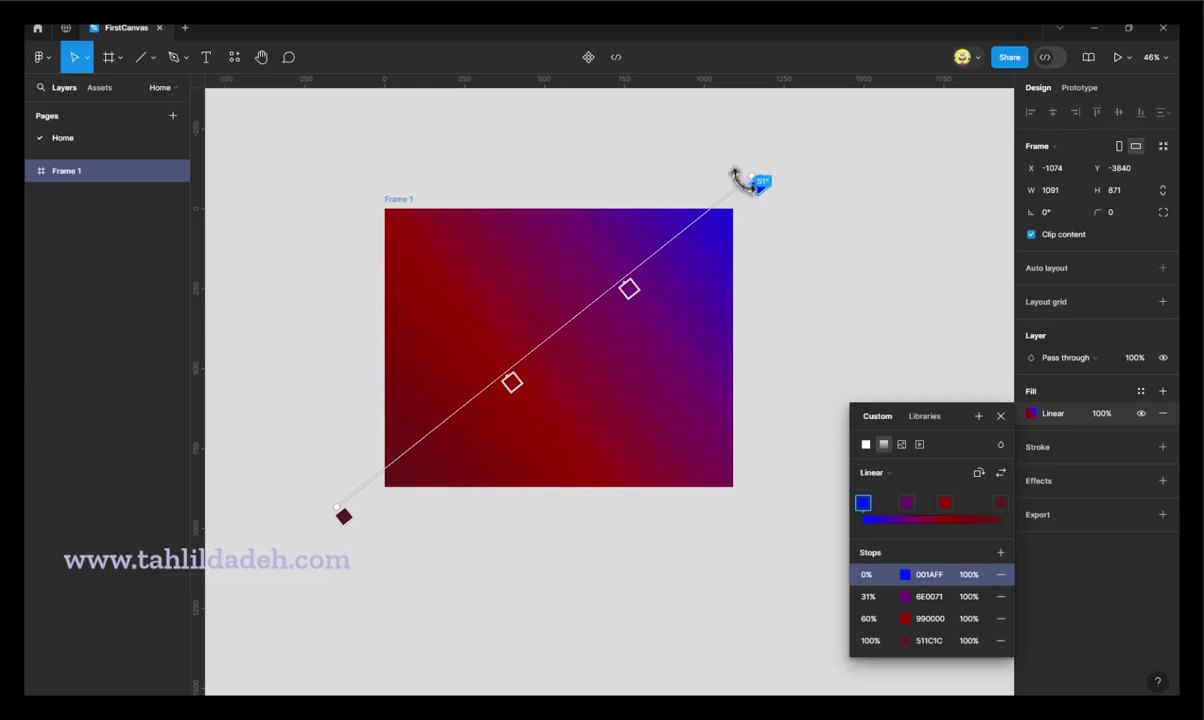
drag(756, 174, 766, 172)
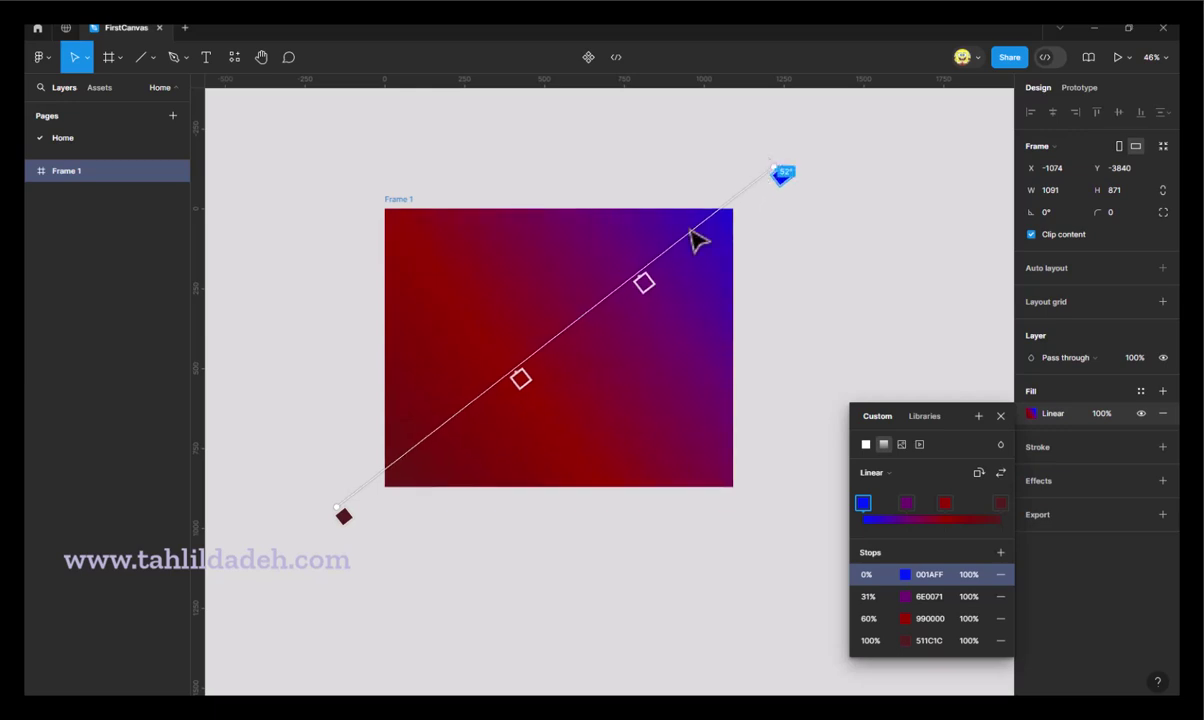
- Raise the gradient line's dark brown end beside the frame's left edge and change the gradient type to Radial
drag(339, 507, 349, 408)
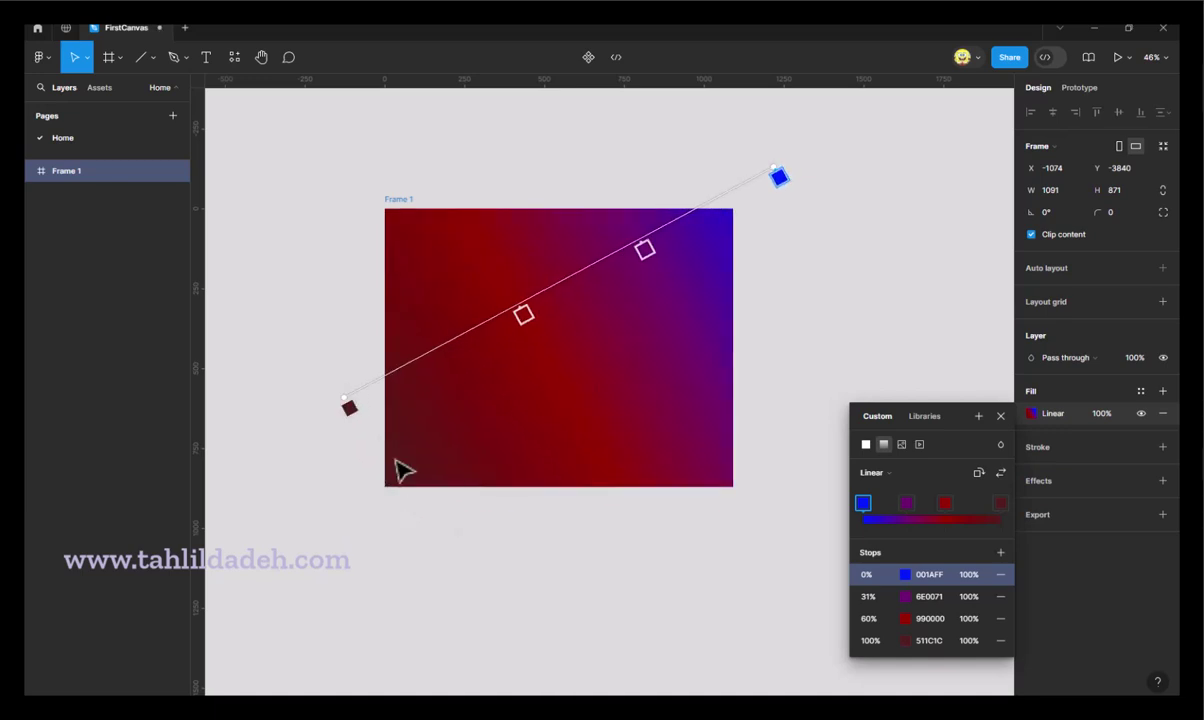
click(915, 484)
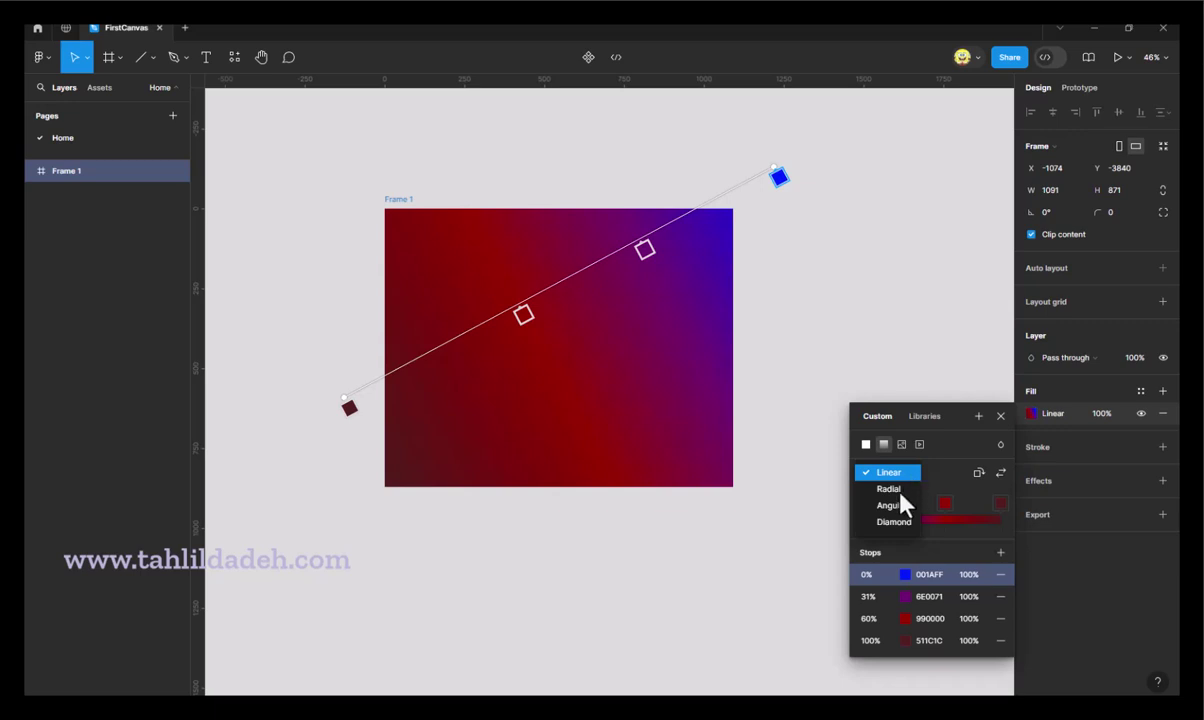
click(903, 497)
- Change the gradient type to Angular, swing its end to the frame's lower-left area, and narrow the guide circle into an ellipse
click(896, 474)
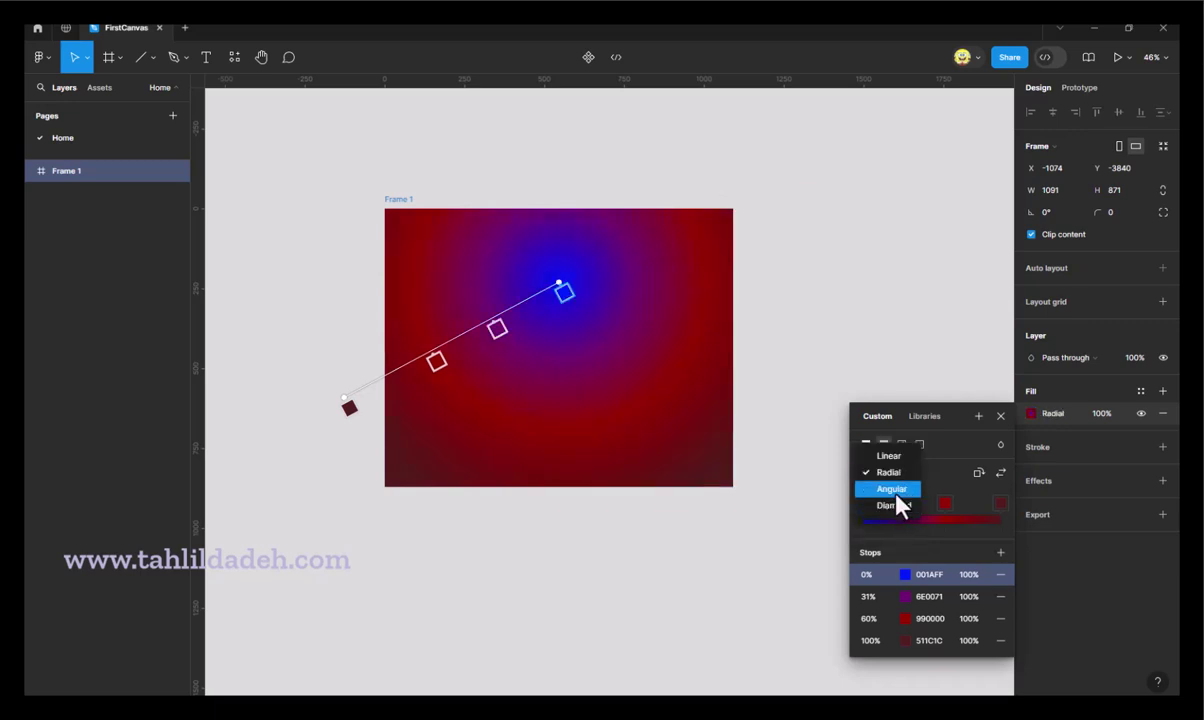
click(891, 489)
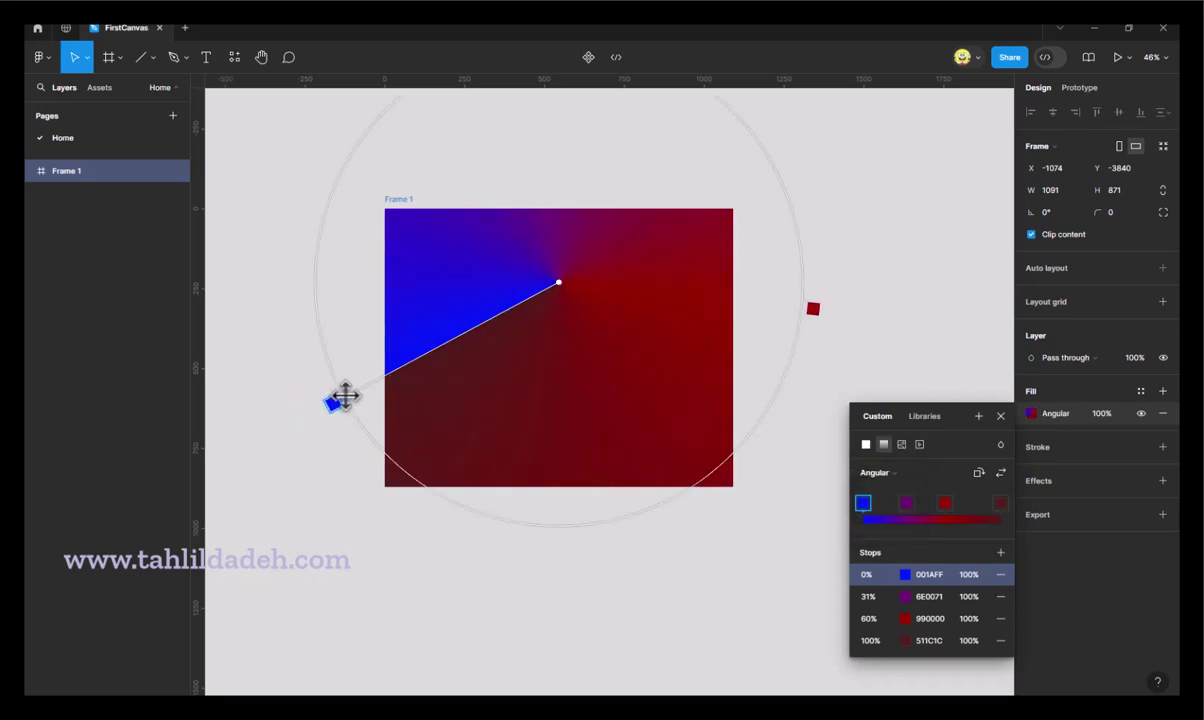
drag(345, 397, 478, 451)
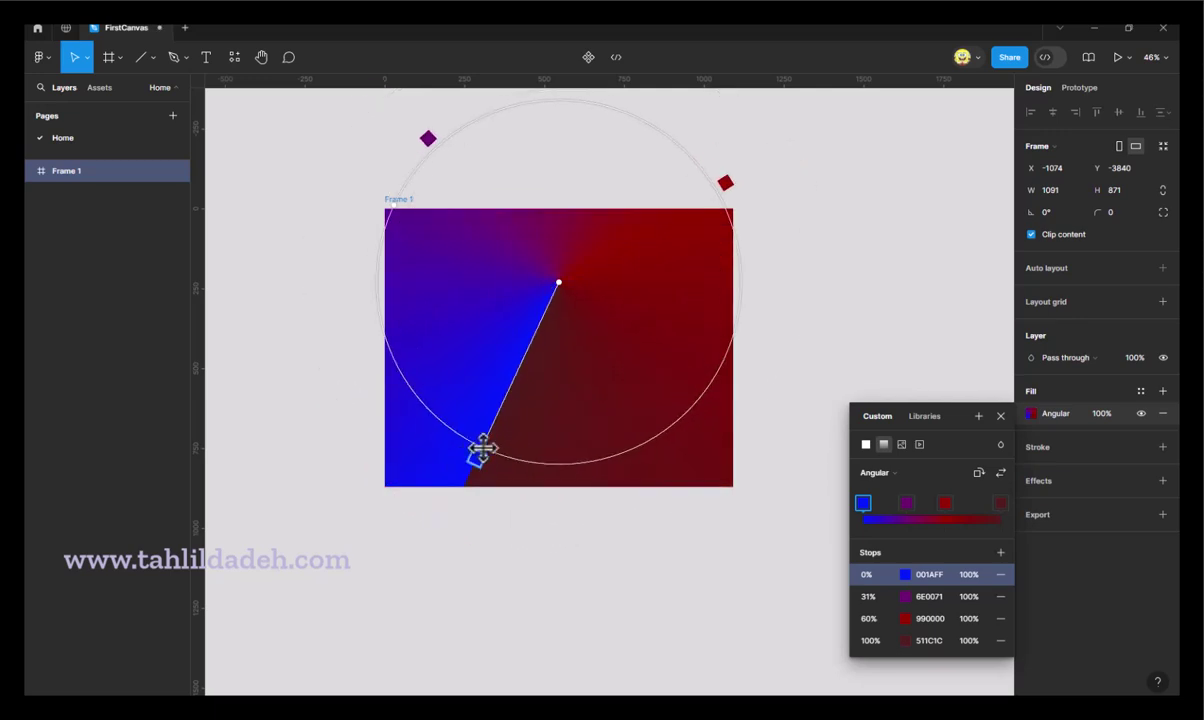
drag(396, 205, 422, 215)
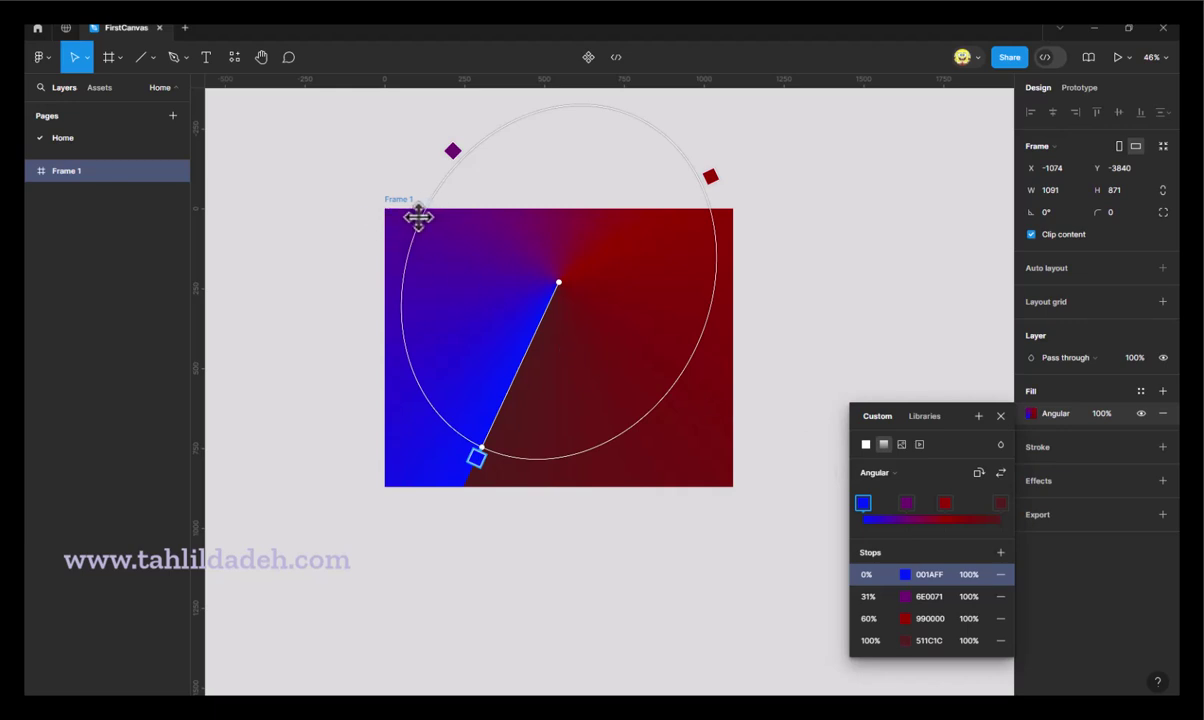
mouse_move(420, 218)
mouse_down()
mouse_move(489, 177)
mouse_move(403, 192)
mouse_move(508, 245)
mouse_move(375, 178)
mouse_move(430, 205)
mouse_up()
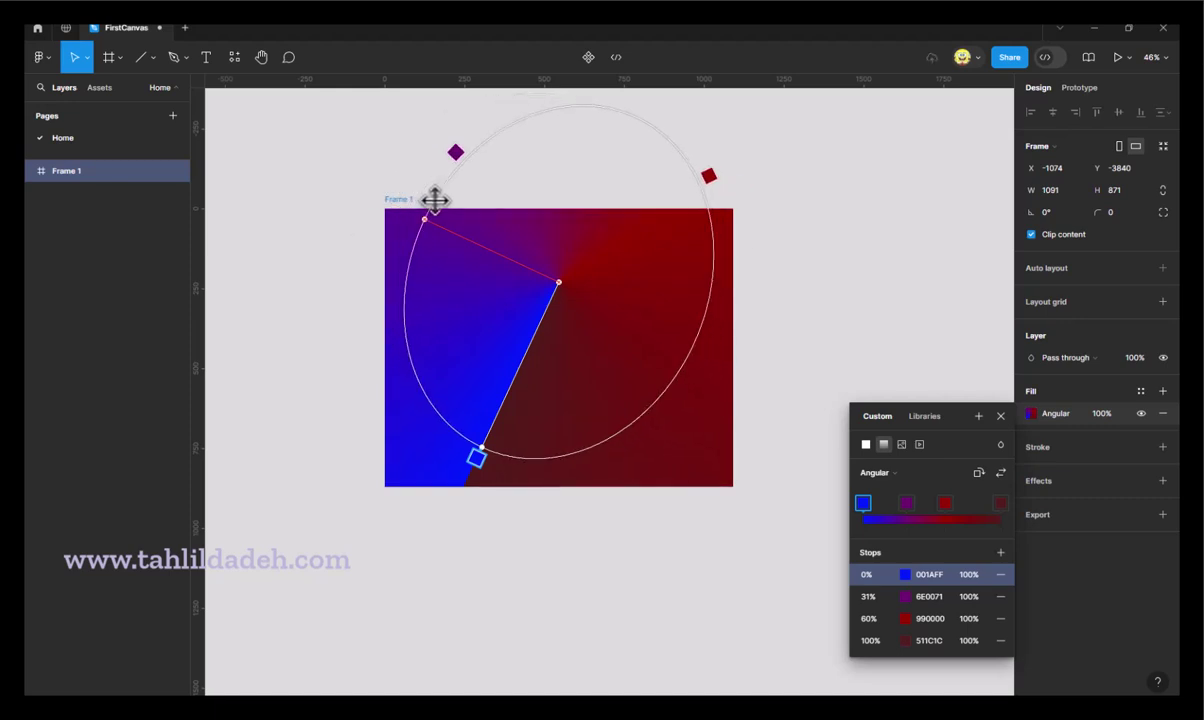
- Change the gradient type to Diamond and stretch its handles below the frame's lower-left edge and beyond its upper-left corner
click(908, 478)
click(903, 493)
drag(483, 448, 414, 526)
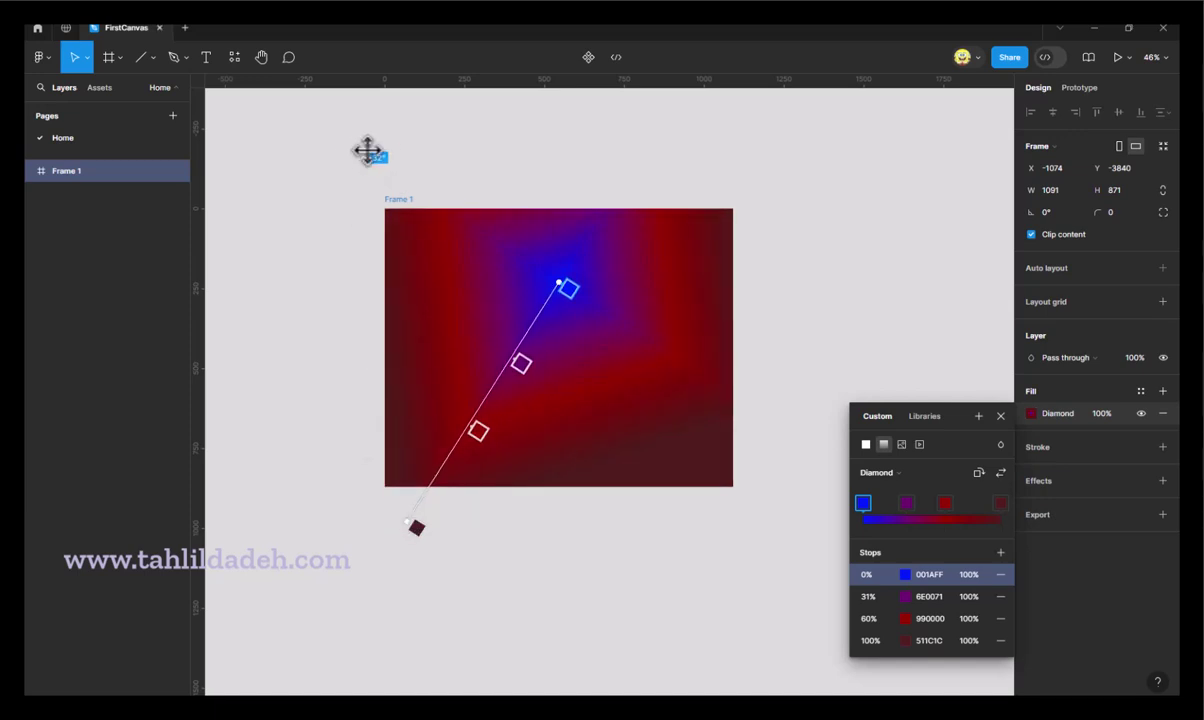
drag(364, 157, 383, 212)
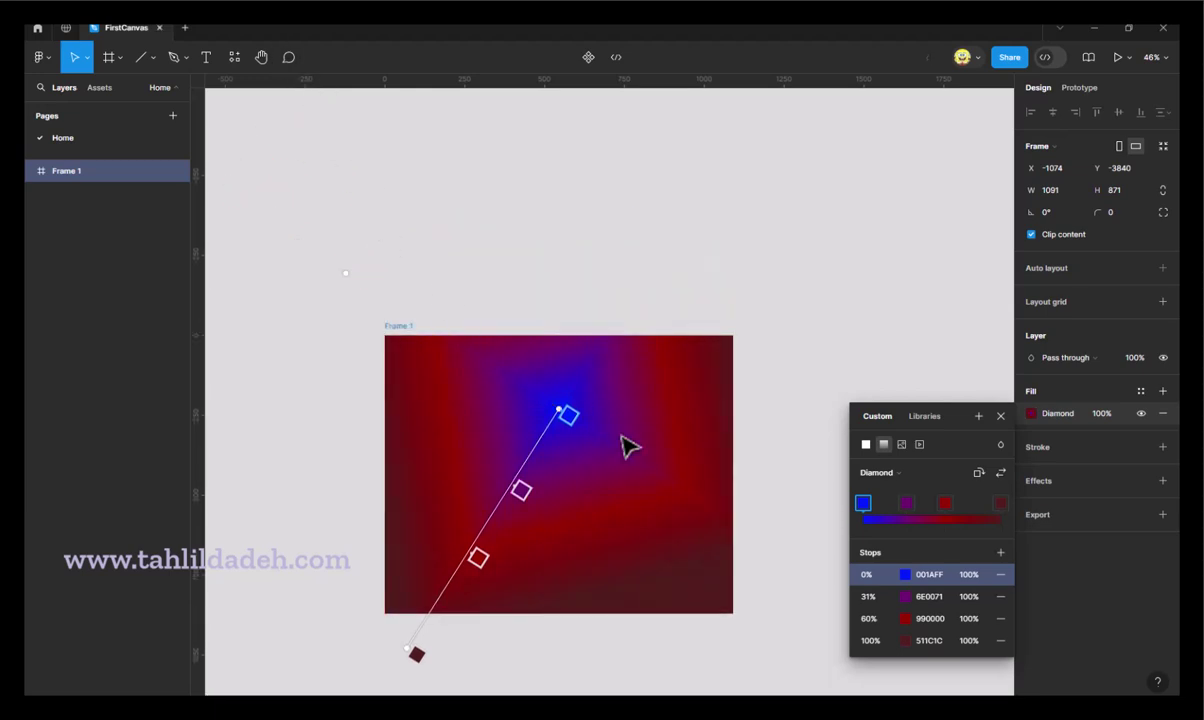
- Remove the dark brown 511C1C stop at 100% and close the gradient editor
click(1000, 640)
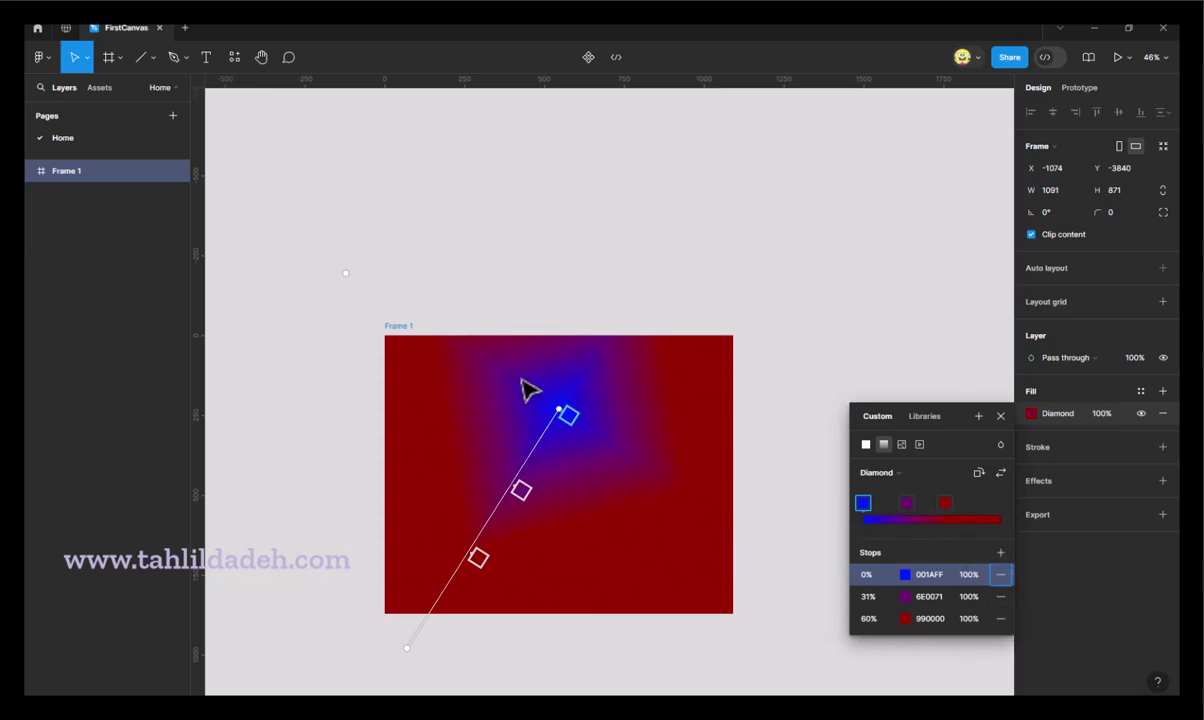
click(420, 341)
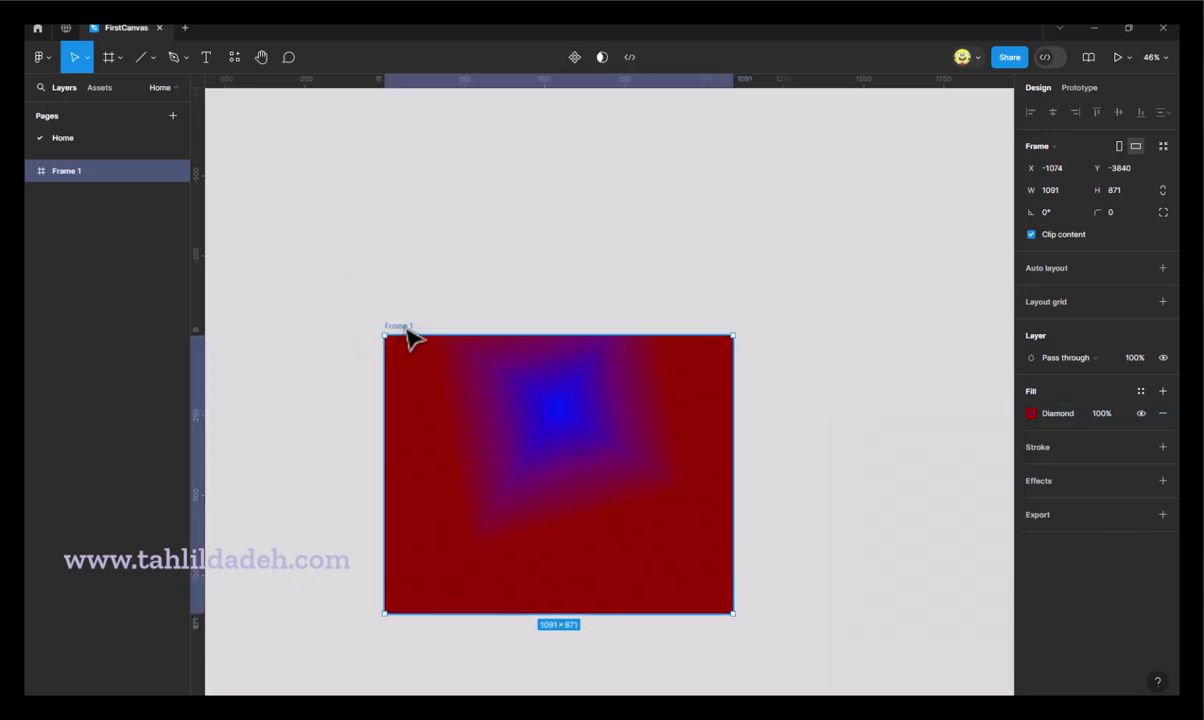
- Flip the gradient-filled frame horizontally and vertically
right_click(465, 405)
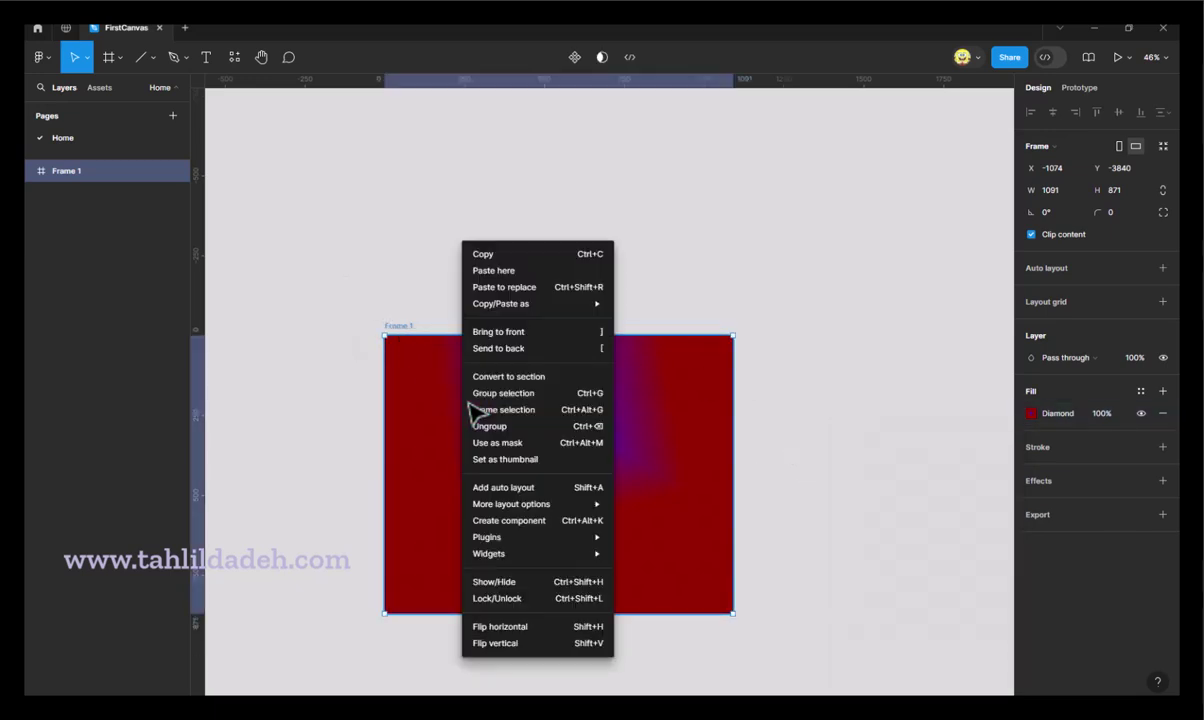
click(532, 630)
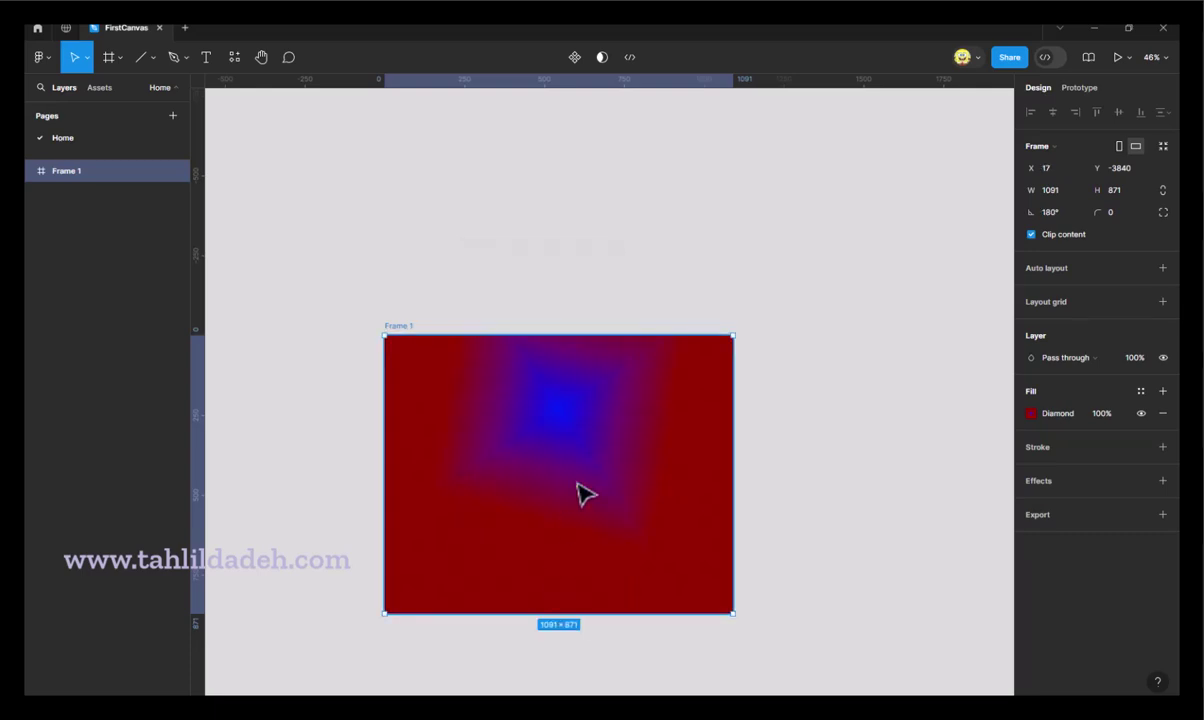
right_click(406, 336)
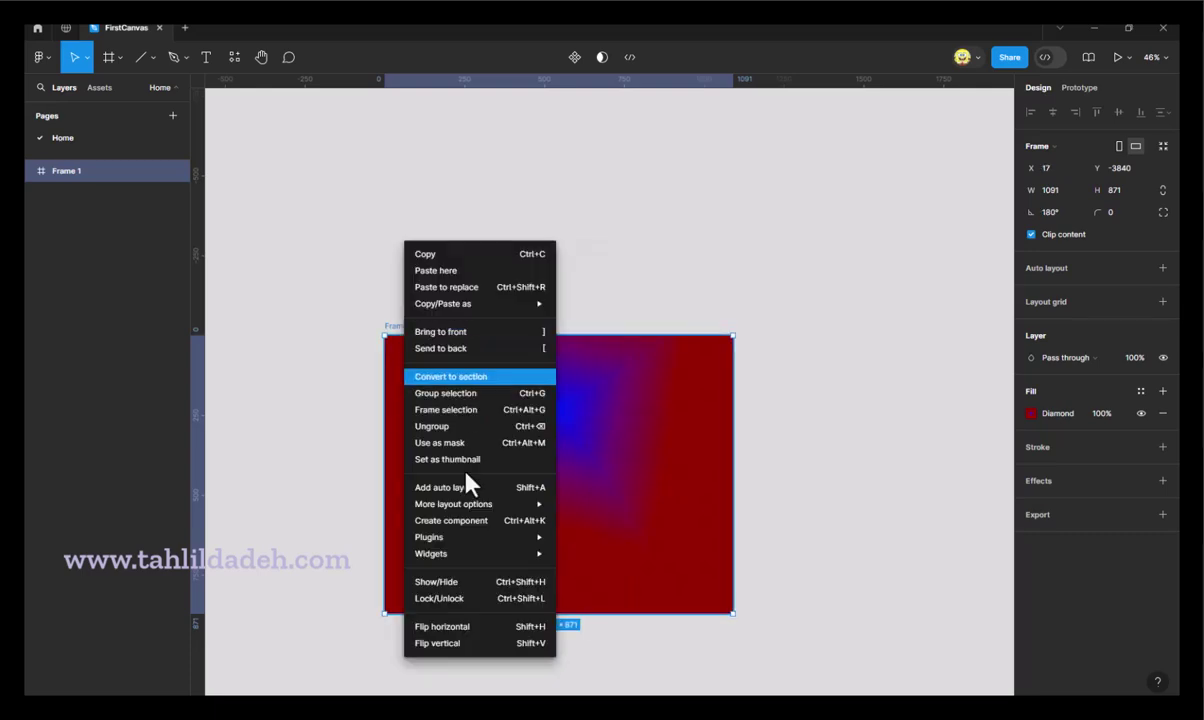
click(450, 645)
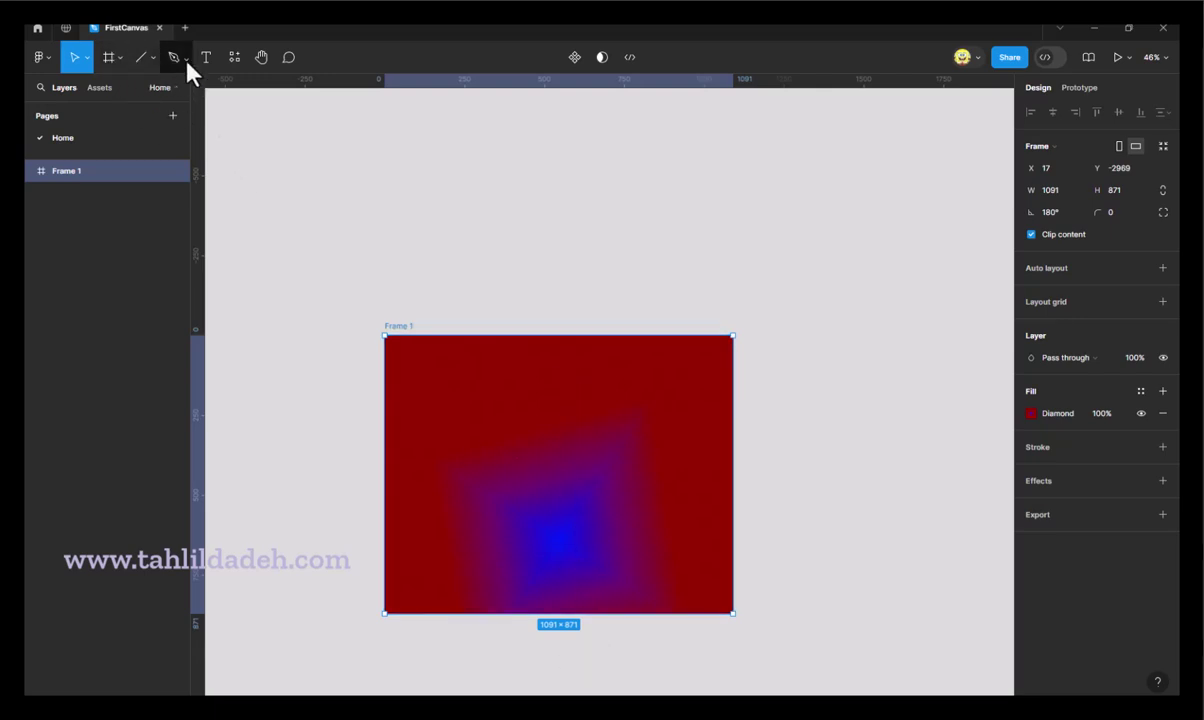
- Import the yellow SpongeBob image and place it on the canvas above Frame 1
click(119, 58)
click(152, 58)
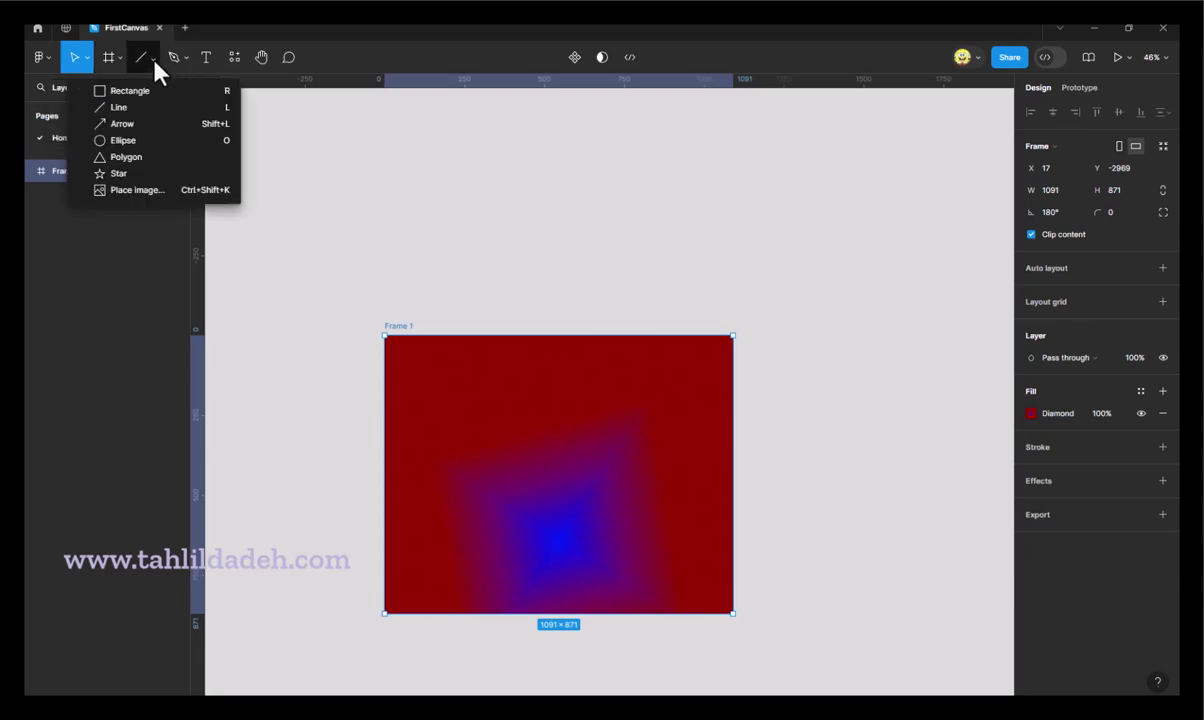
click(134, 189)
click(450, 235)
click(673, 435)
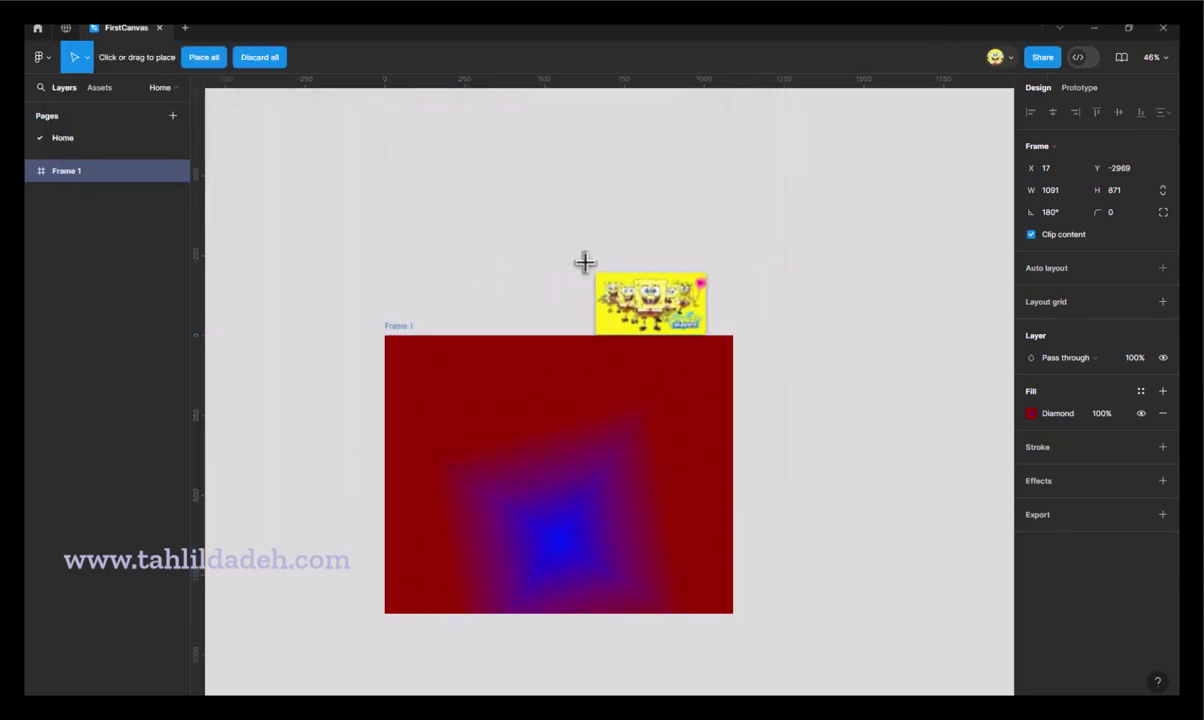
click(395, 161)
- Flip the placed SpongeBob image horizontally and vertically
right_click(492, 213)
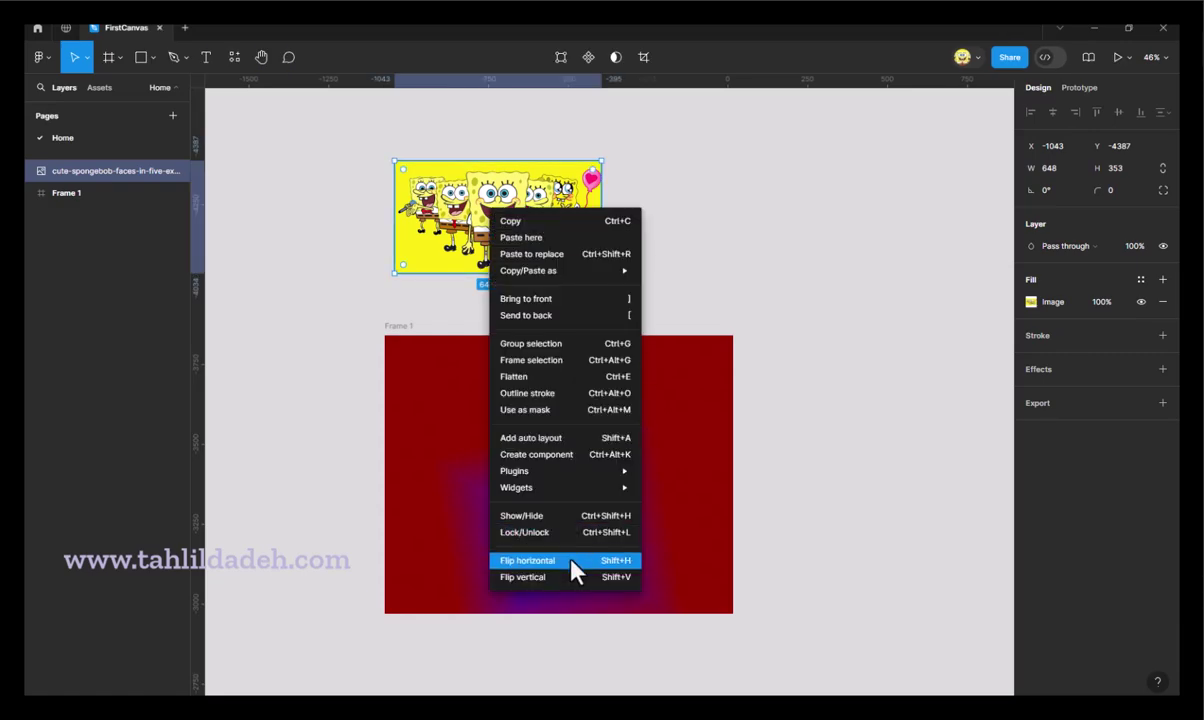
click(560, 560)
right_click(478, 188)
click(530, 551)
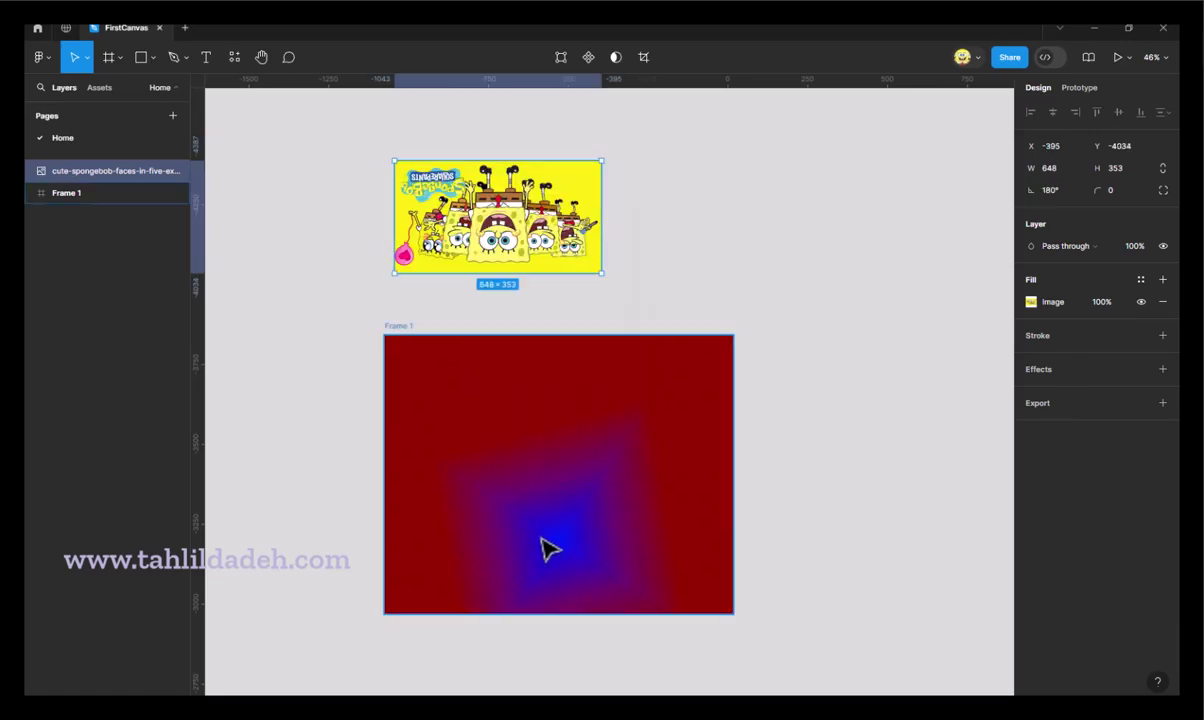
- Restore the image's original orientation by flipping it horizontally and vertically again
right_click(520, 209)
click(580, 556)
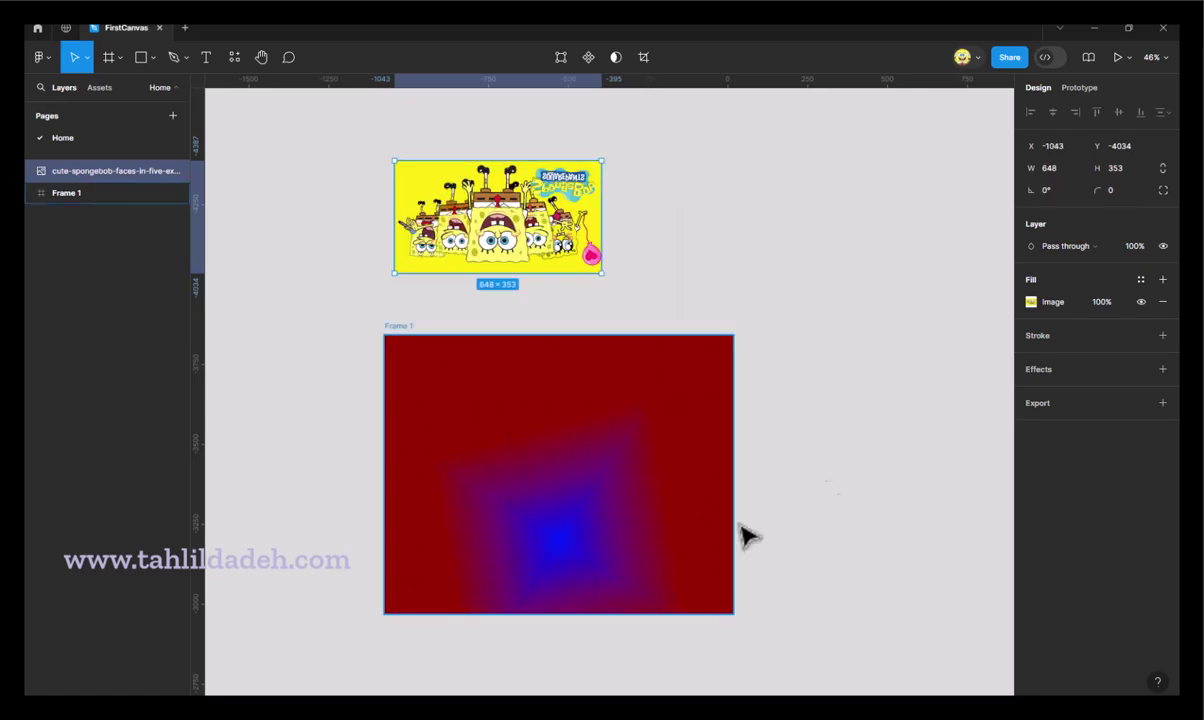
right_click(487, 195)
click(563, 561)
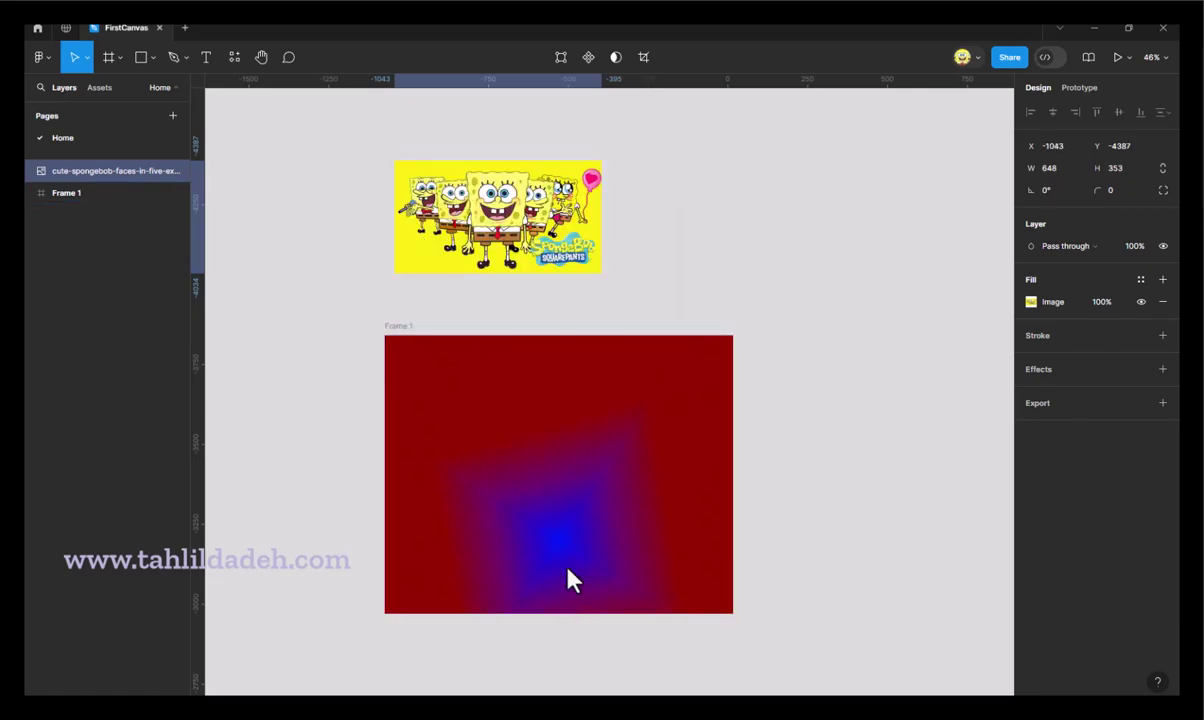
- Reopen Frame 1's gradient fill, try the Radial type, set it to Linear, and close the editor with the frame deselected
right_click(600, 415)
click(1038, 418)
click(1031, 413)
click(886, 473)
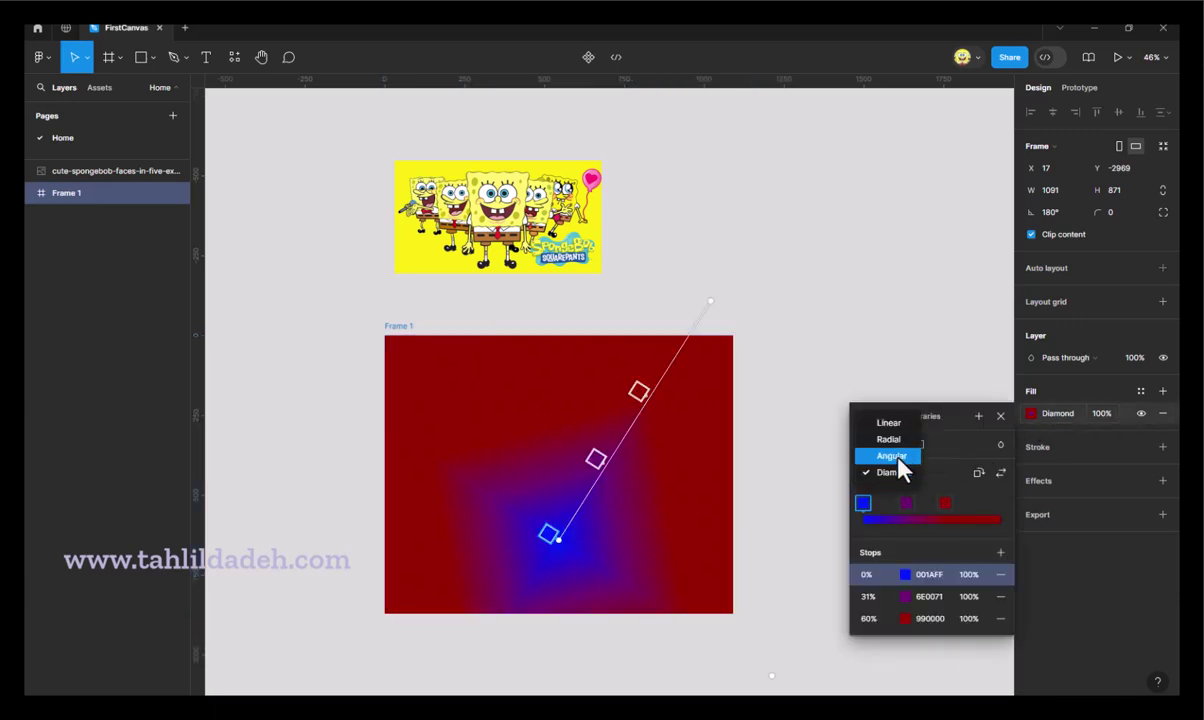
click(900, 450)
click(900, 472)
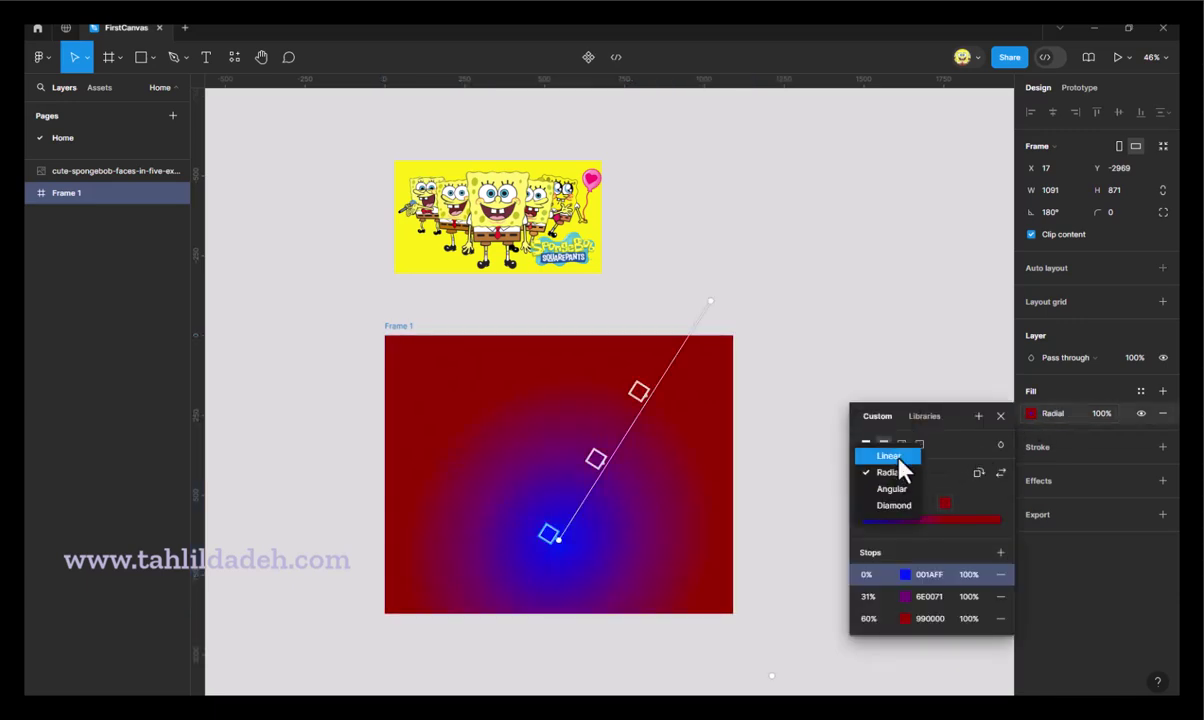
click(890, 456)
key(Escape)
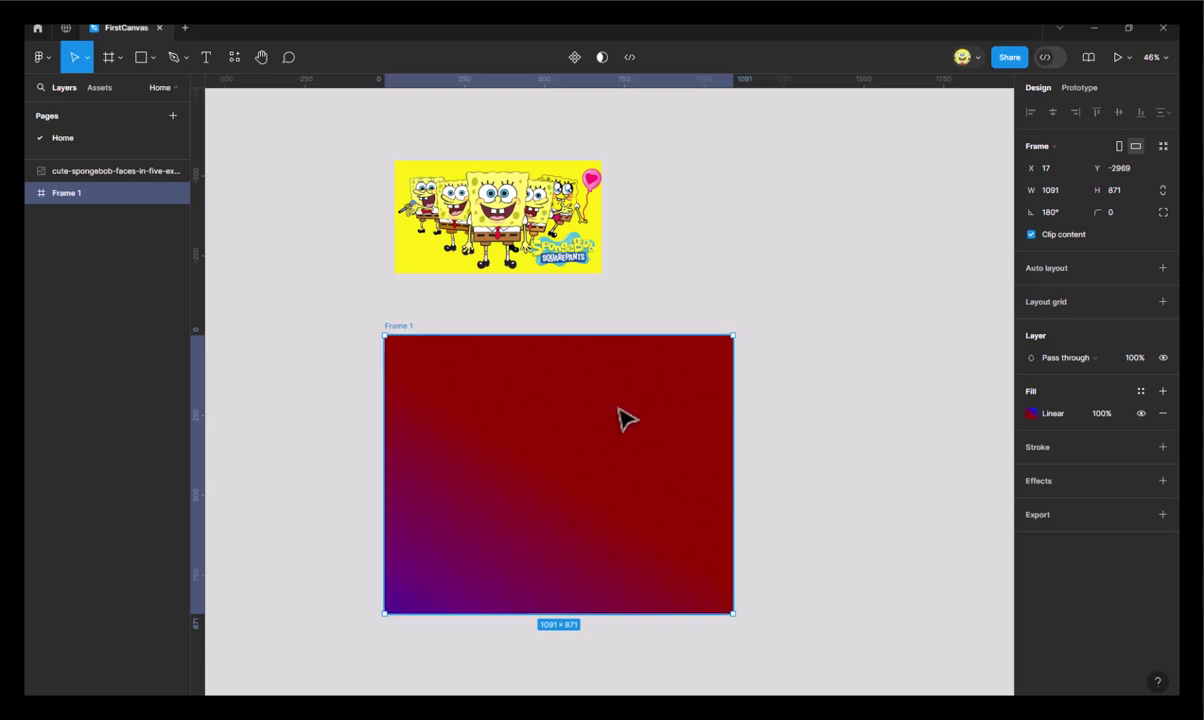
click(848, 410)
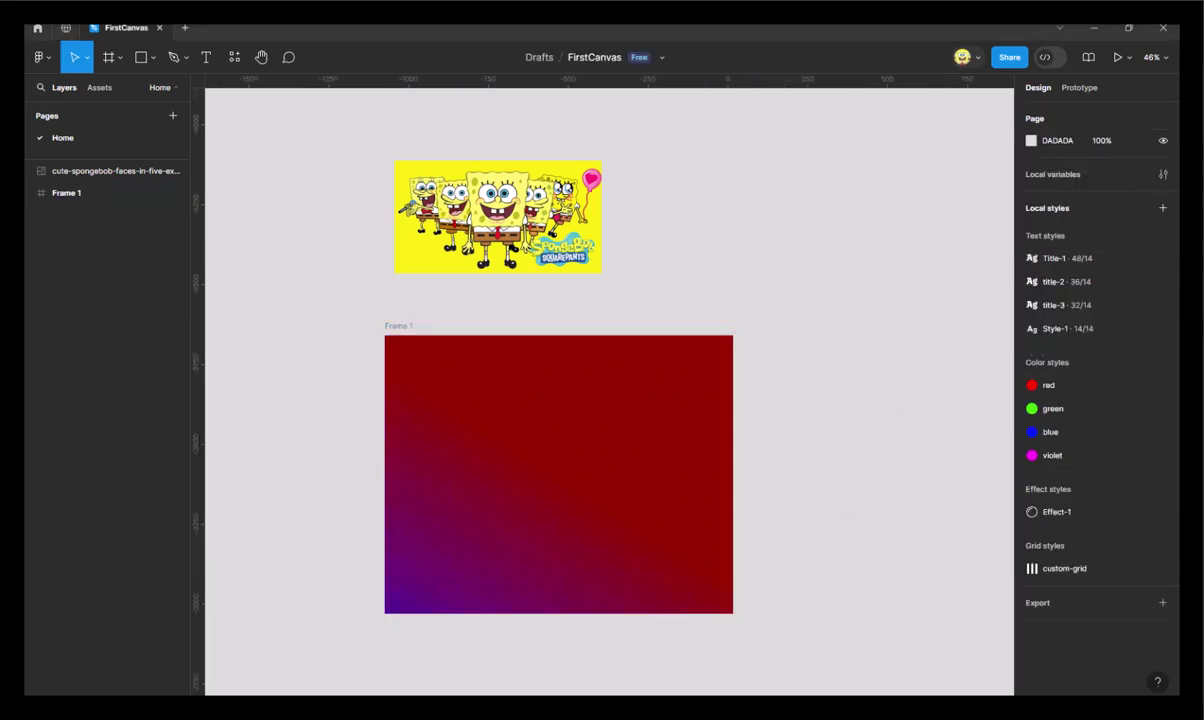